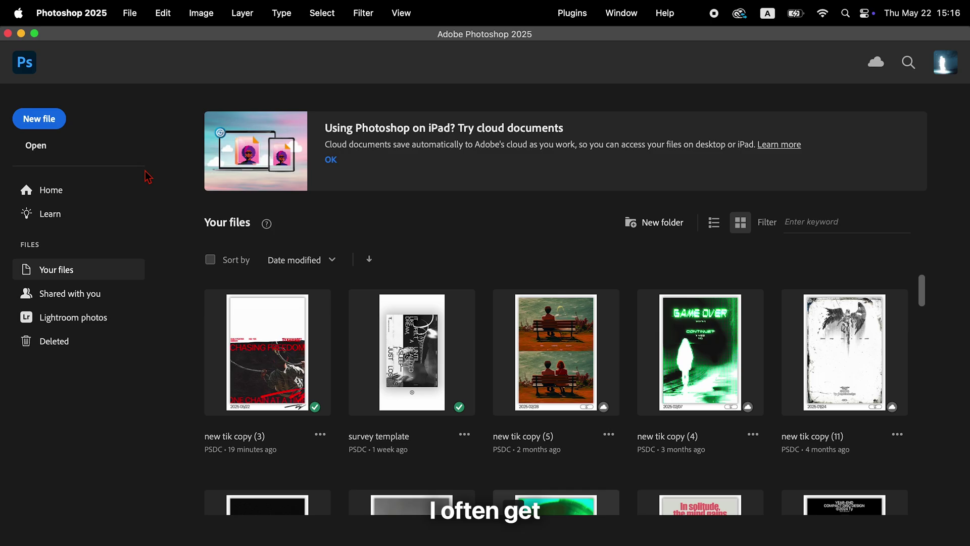
Create a new blank 6083 × 8598 px portrait document at 300 ppi
click(60, 126)
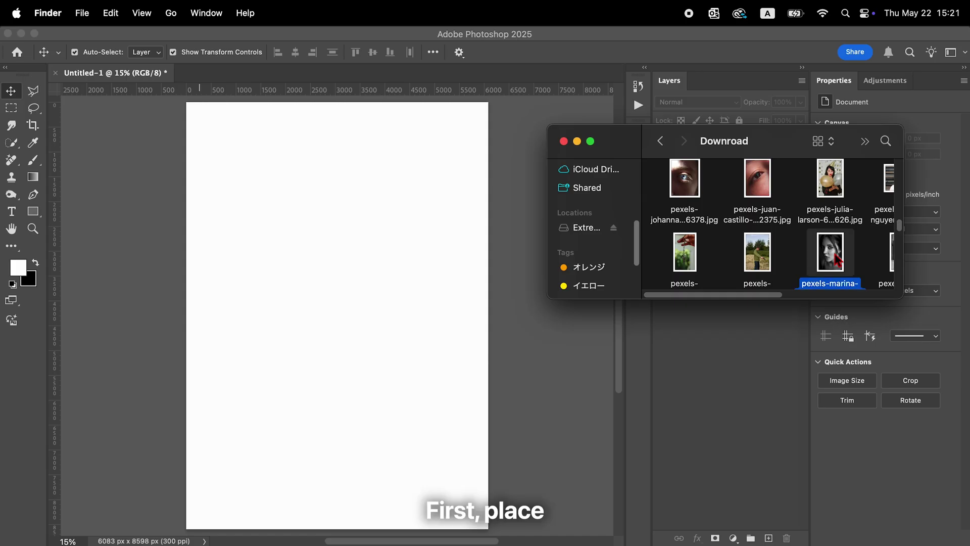
Place the pexels-marina portrait photo on the canvas, enlarged and moved down to fill the page
drag(830, 252, 380, 310)
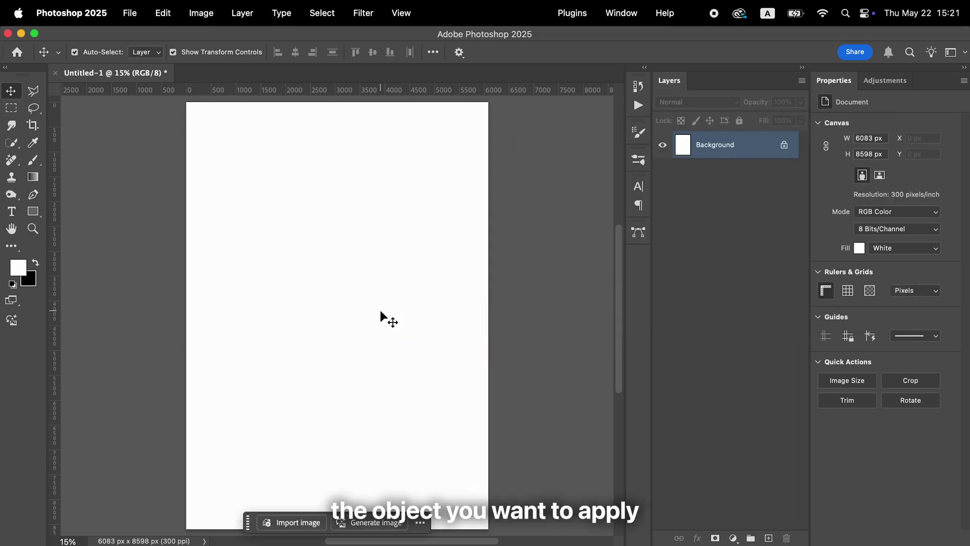
drag(488, 317, 529, 318)
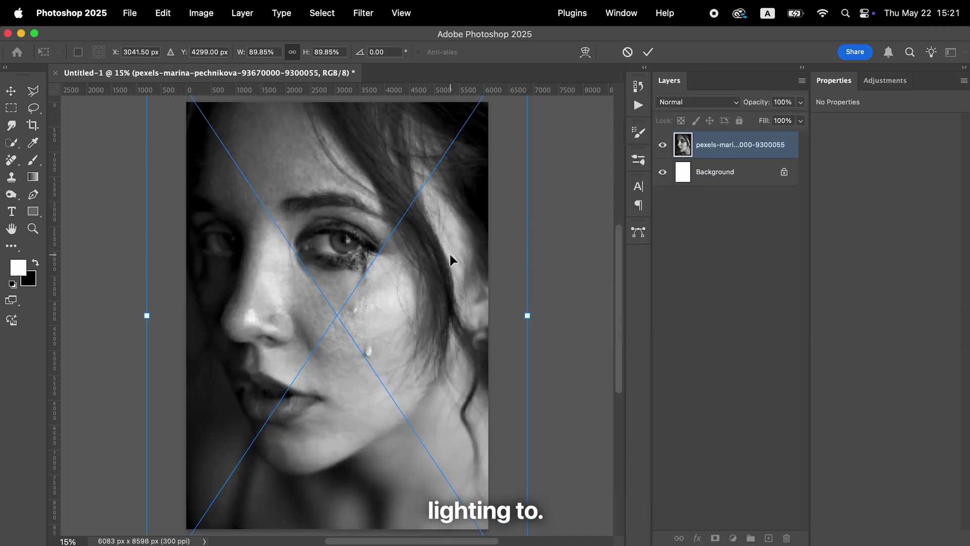
drag(450, 260, 453, 308)
click(402, 519)
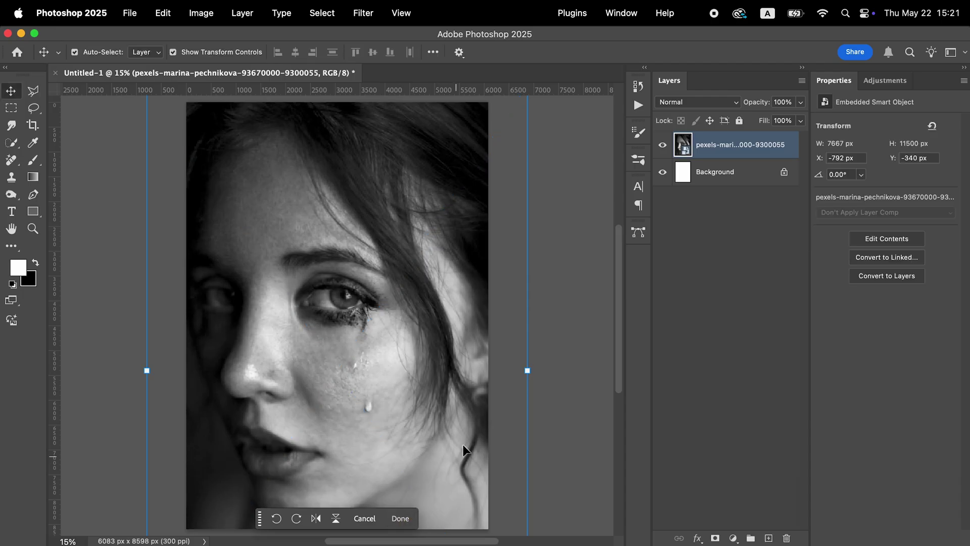
click(580, 313)
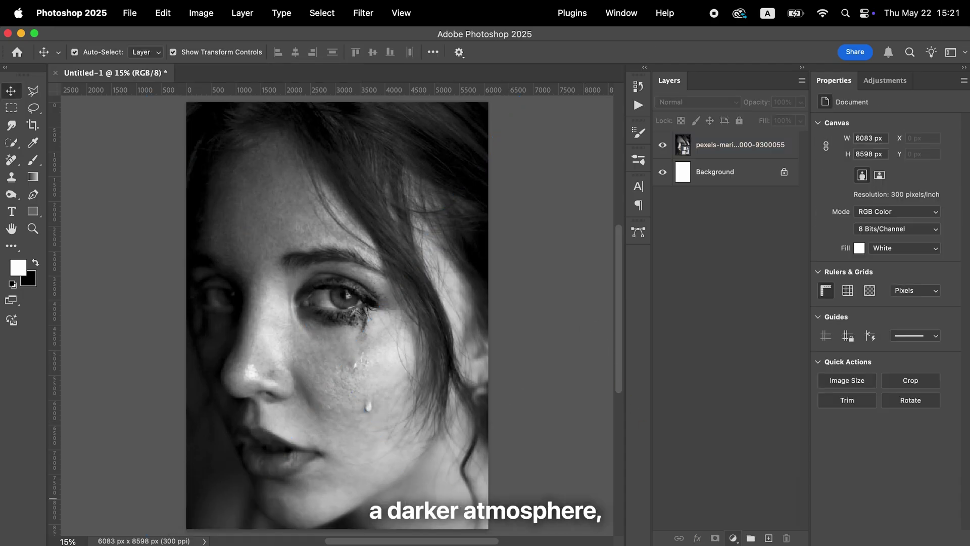
Add a Color Lookup layer using Moonlight.3DL and lower its fill to 75%
click(735, 539)
click(753, 538)
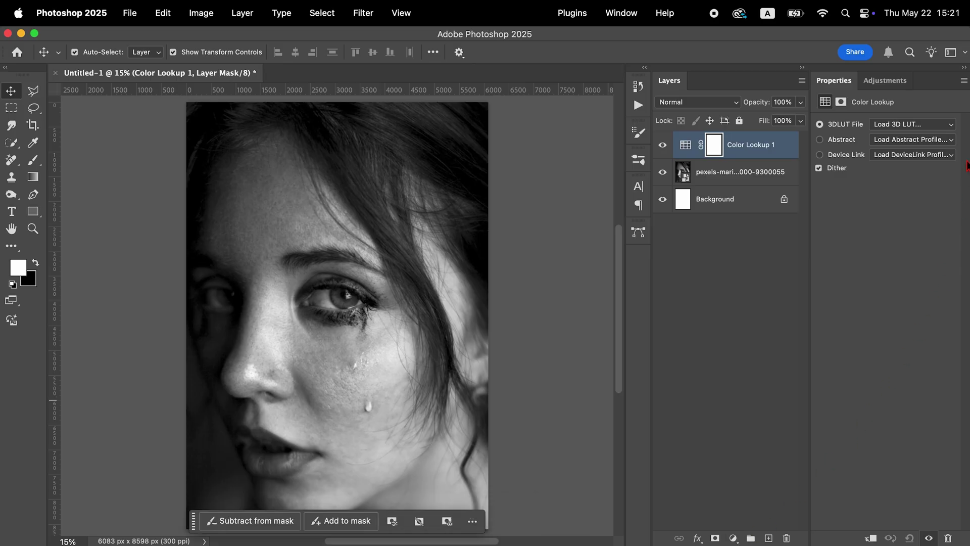
click(952, 126)
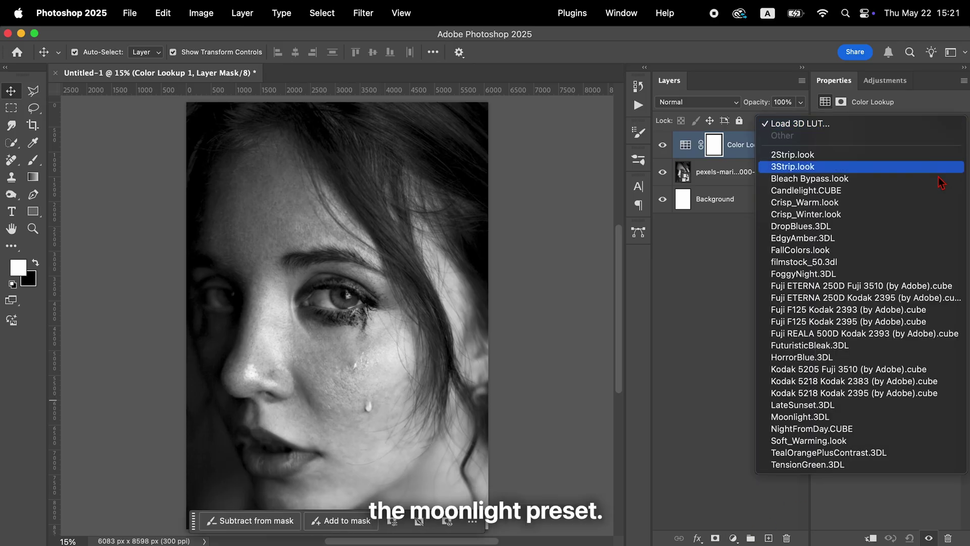
click(826, 416)
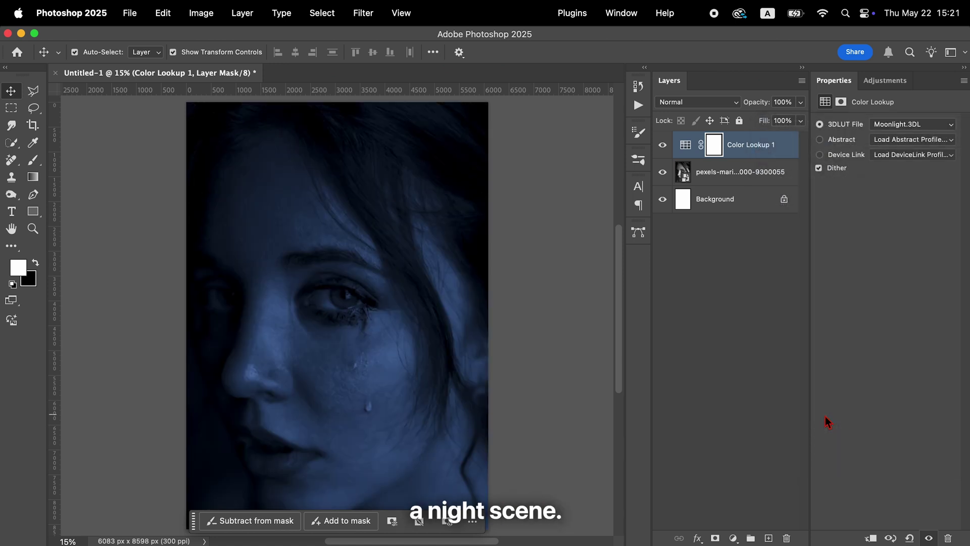
click(801, 121)
drag(802, 135, 783, 137)
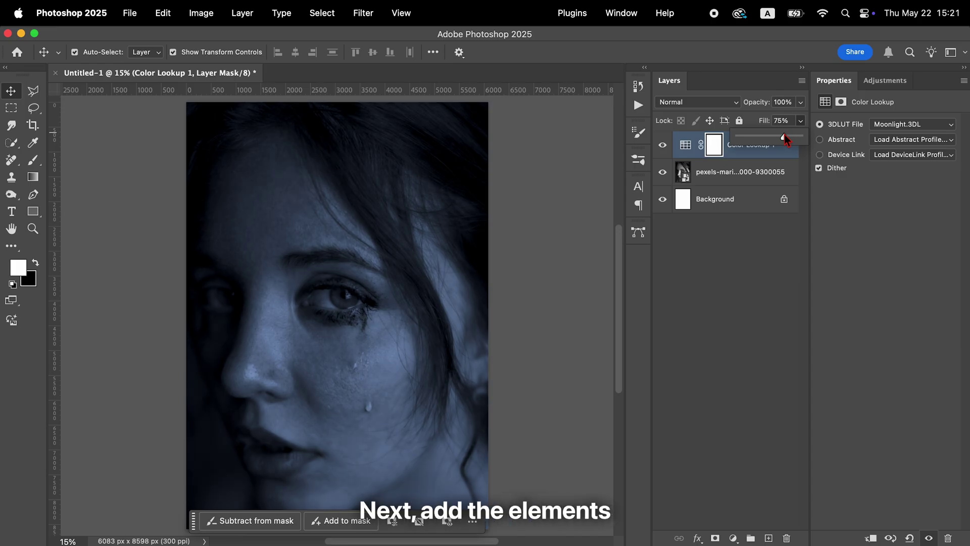
click(589, 275)
Type 'Help me' as white text over the face
click(435, 265)
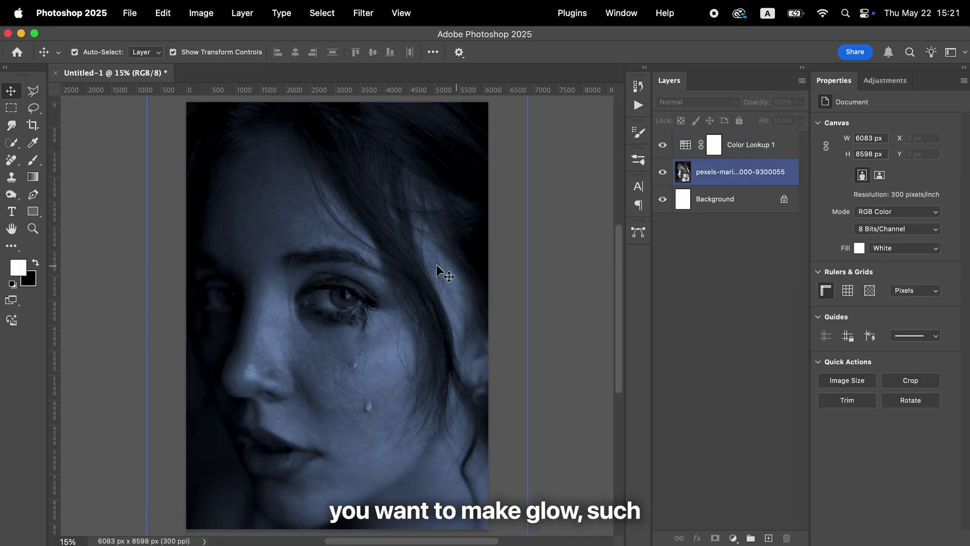
click(154, 234)
click(12, 211)
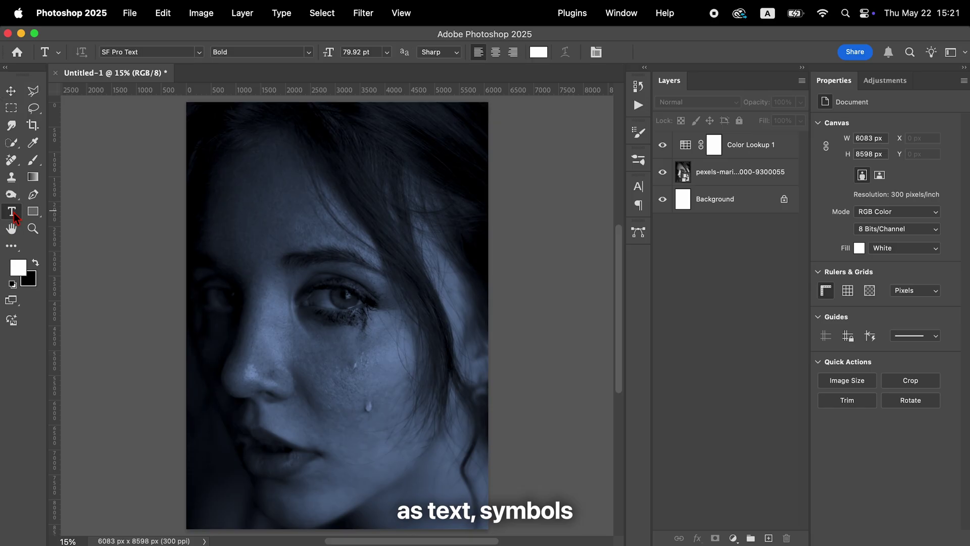
click(227, 313)
text(H)
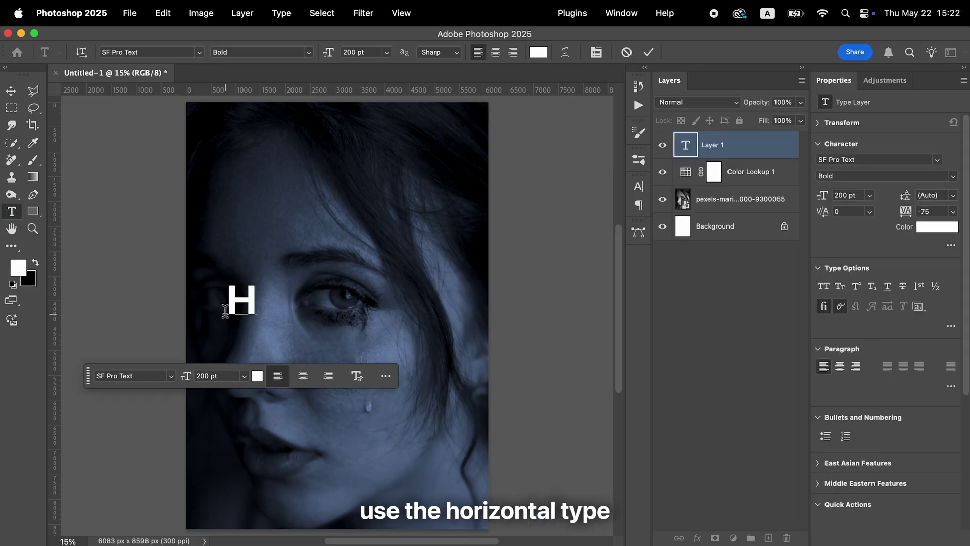
text(elp me)
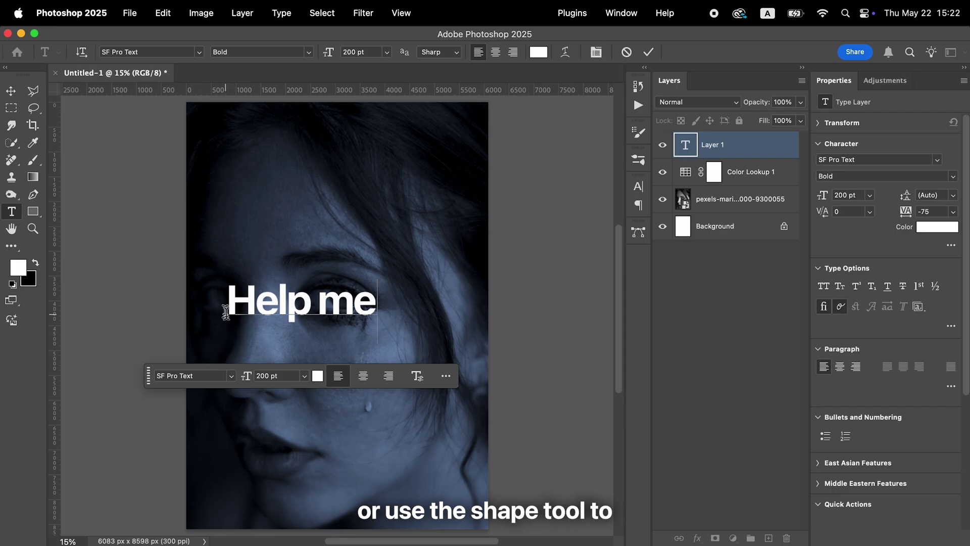
Rotate the Help me text 90° and enlarge it to about 257% to run vertically
click(10, 91)
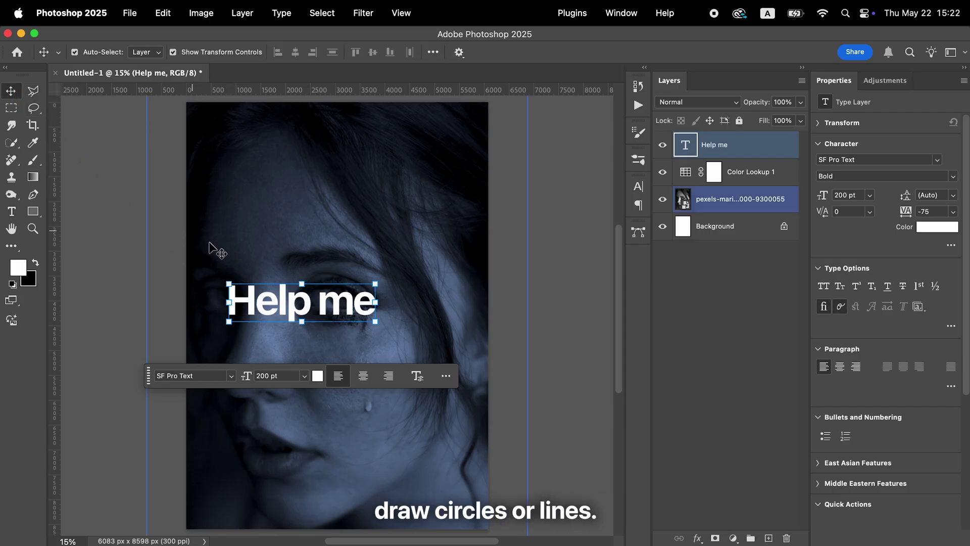
click(385, 283)
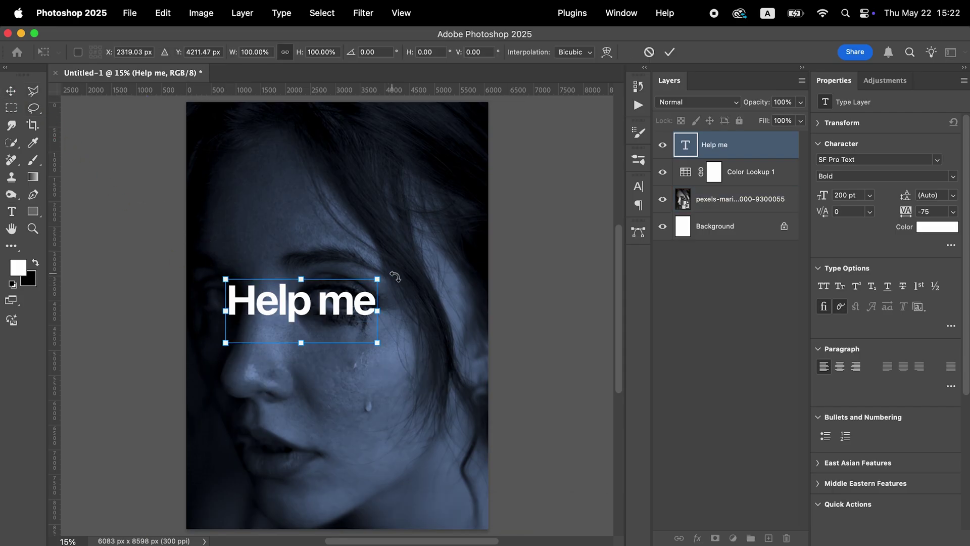
drag(390, 277, 421, 298)
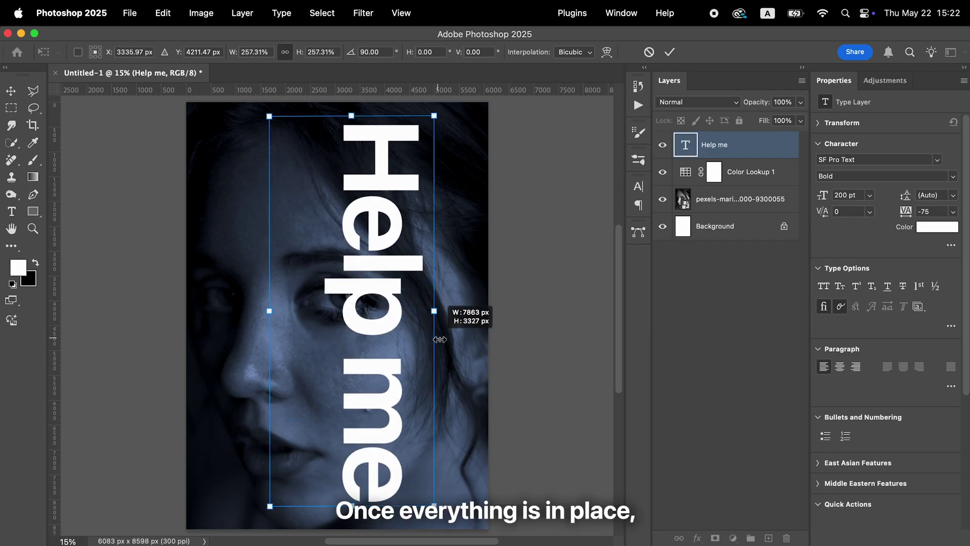
key(Return)
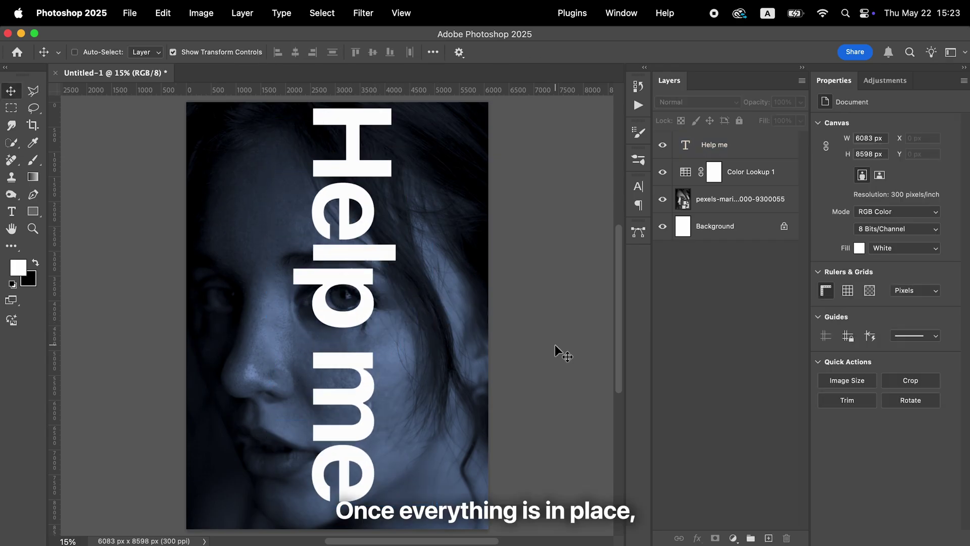
Load the Help me letters as a selection, then delete the text layer
super+click(686, 150)
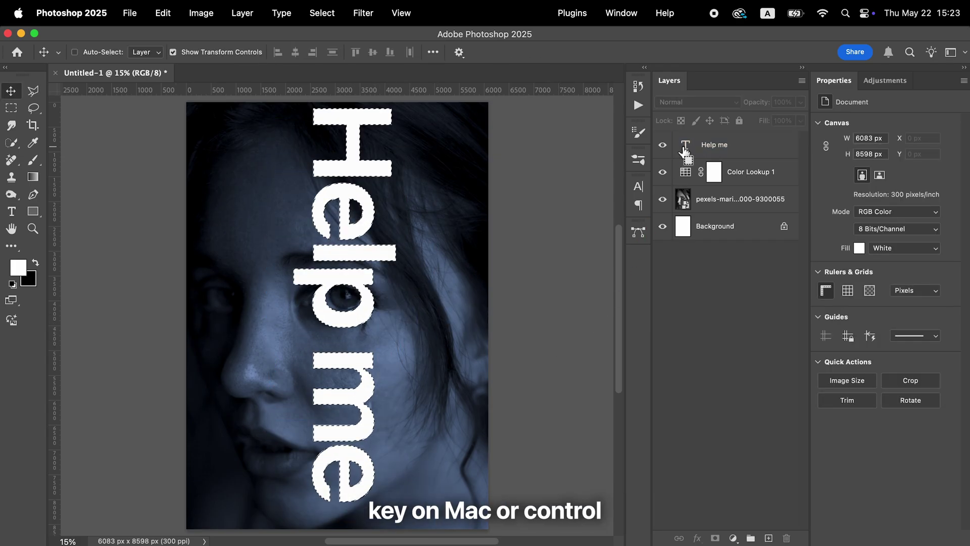
click(685, 151)
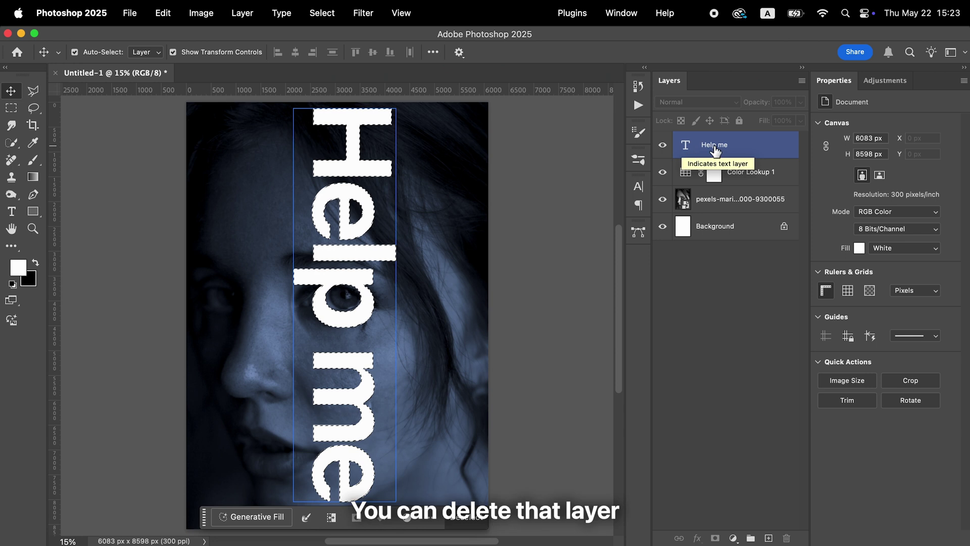
drag(725, 147, 789, 538)
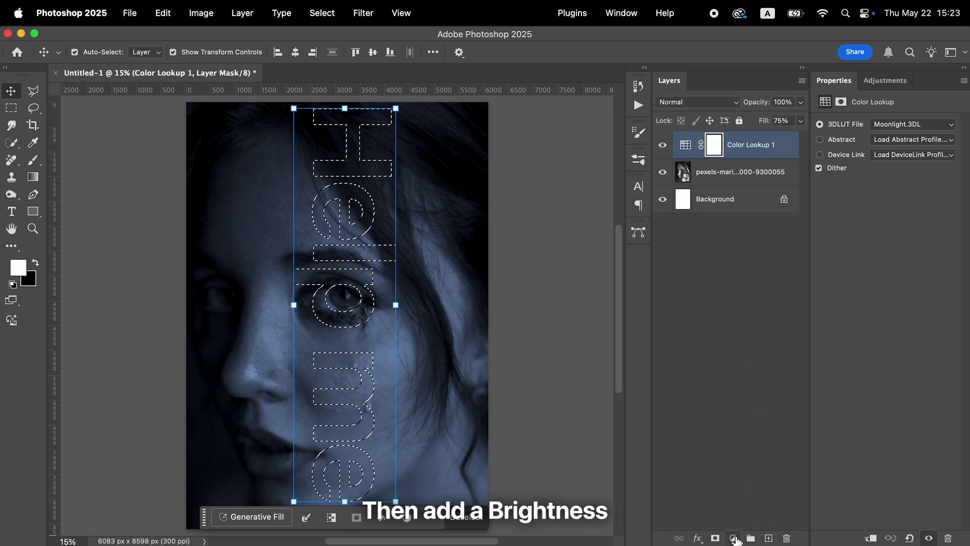
Add a letter-masked Brightness/Contrast layer at 150 and feather its mask into a soft glow
click(733, 538)
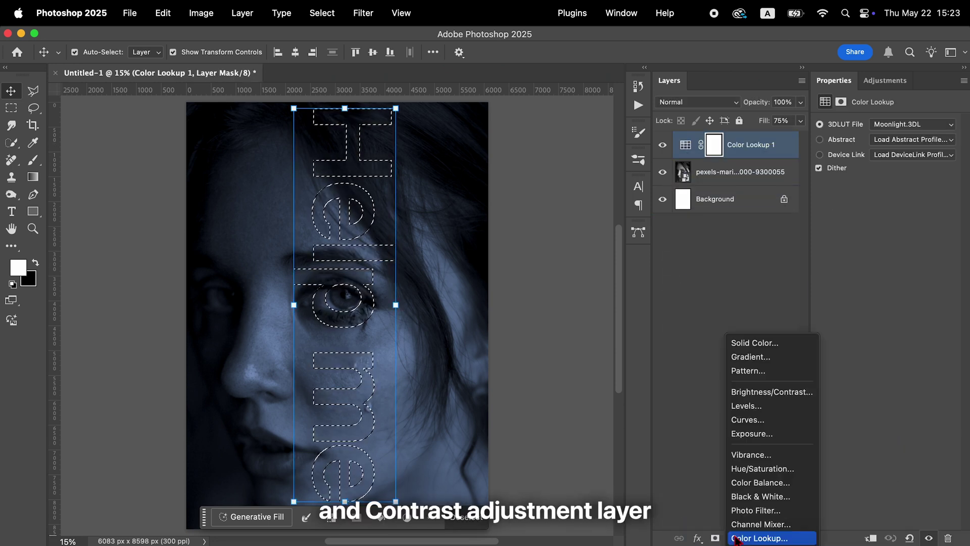
click(754, 393)
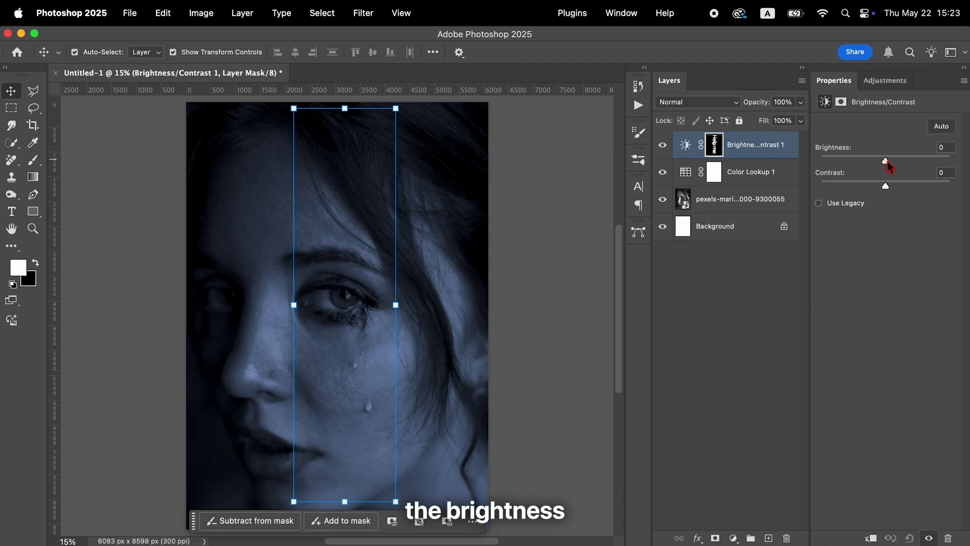
drag(885, 162, 950, 161)
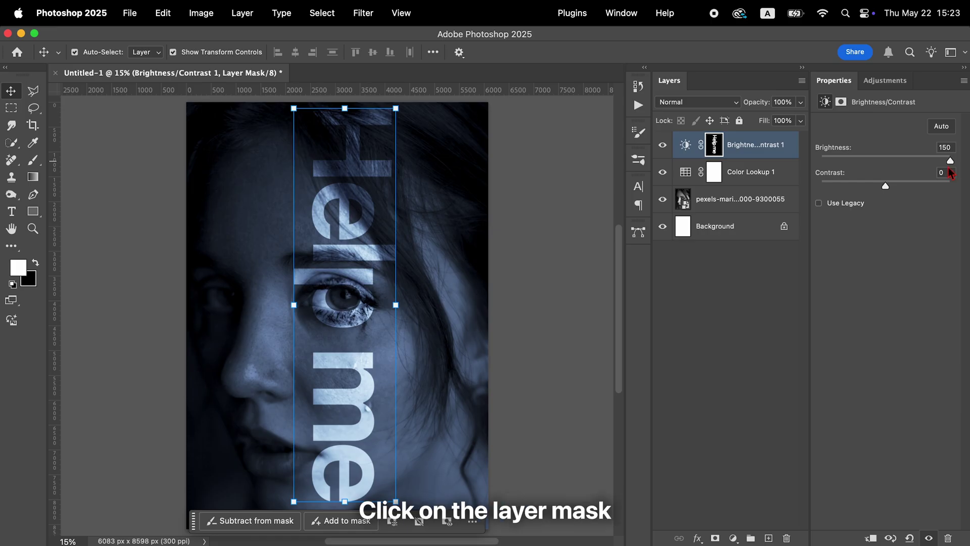
click(717, 147)
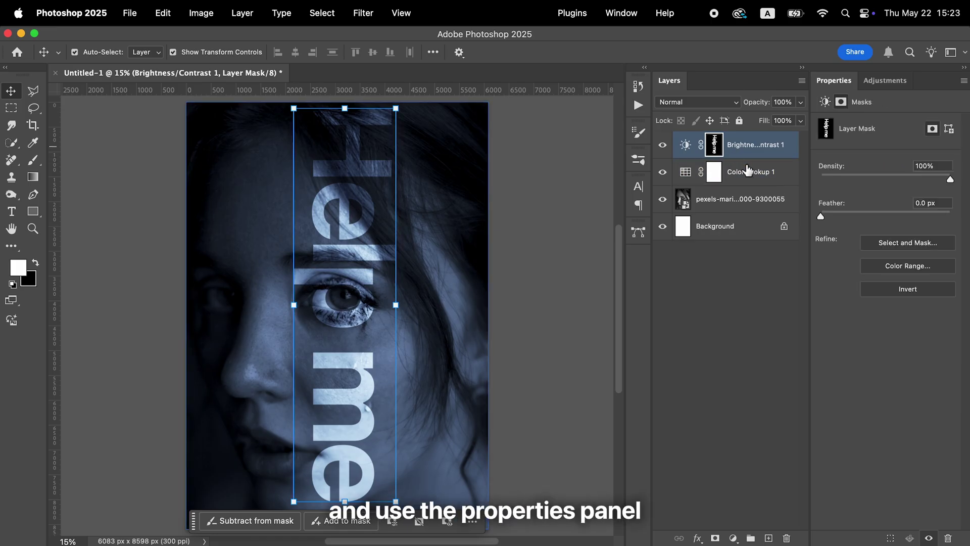
drag(822, 218, 900, 219)
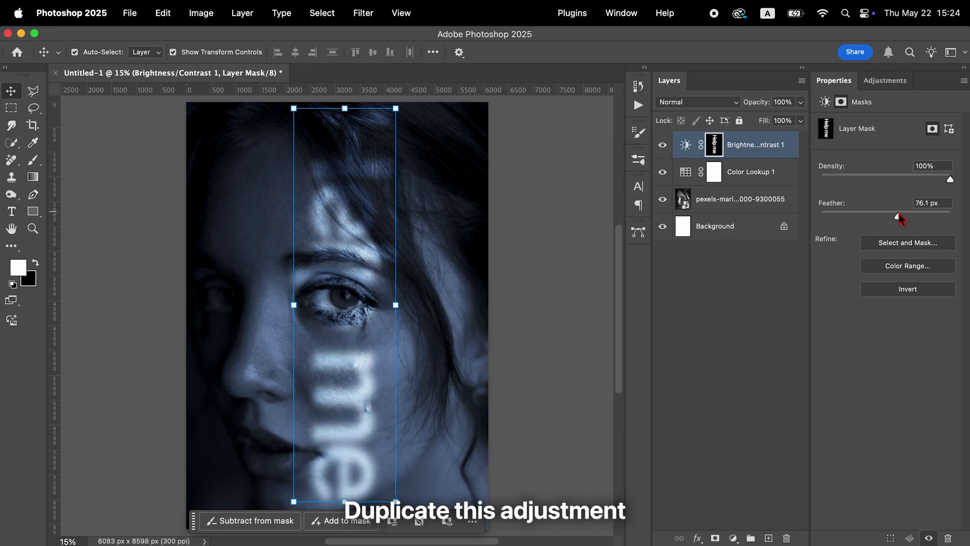
Duplicate the glow layer, feather the copy's mask further and set its fill to 55%
click(764, 157)
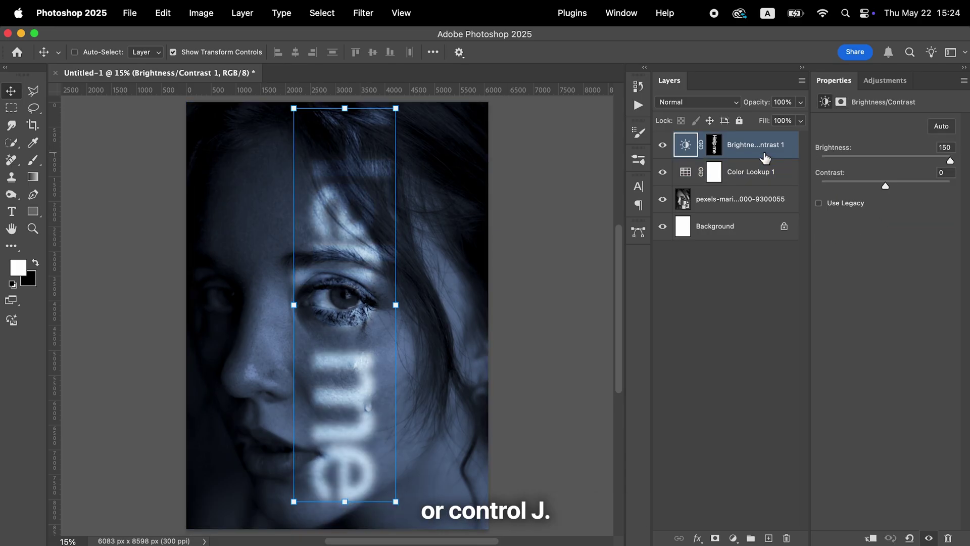
key(super+j)
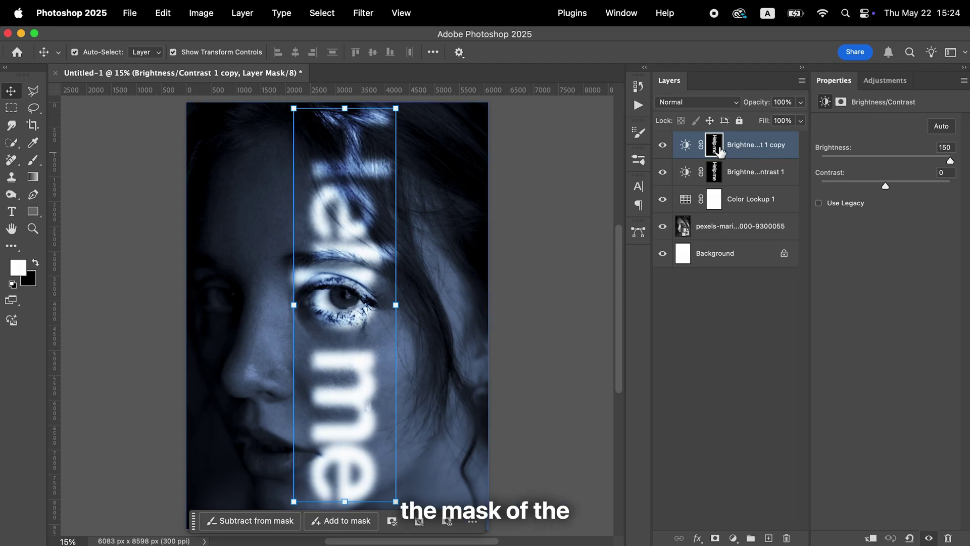
drag(902, 222, 921, 215)
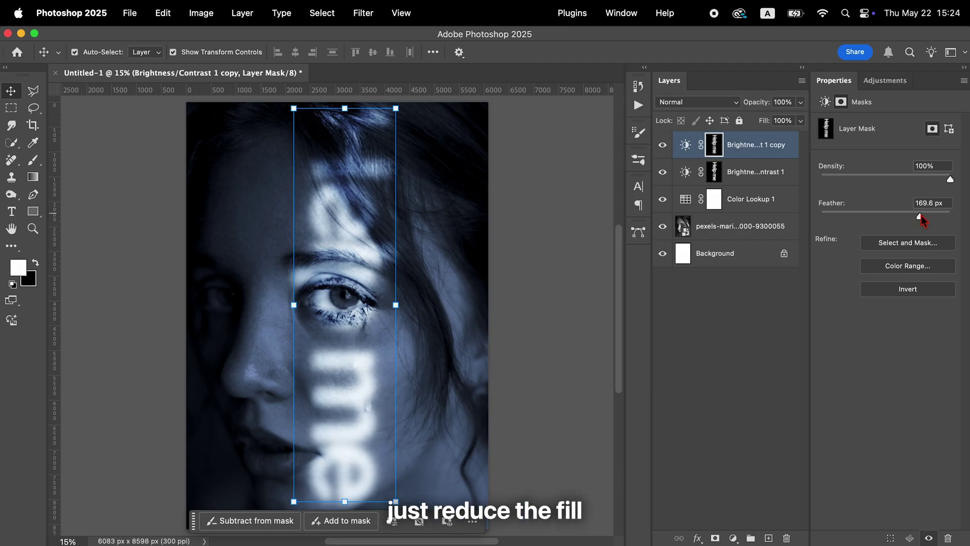
click(800, 121)
drag(799, 137, 777, 143)
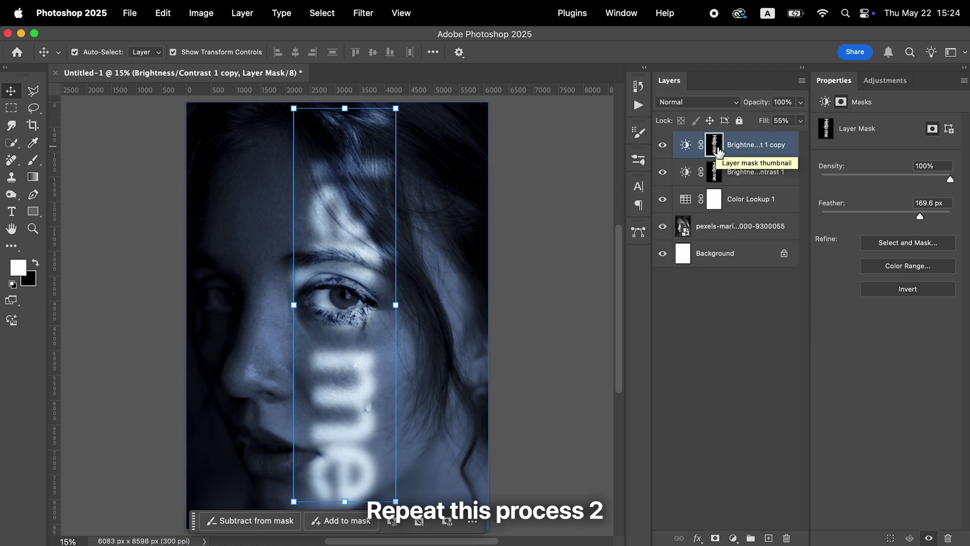
Add a second glow copy with more mask feather, then select the original glow layer's mask
key(super+j)
click(841, 101)
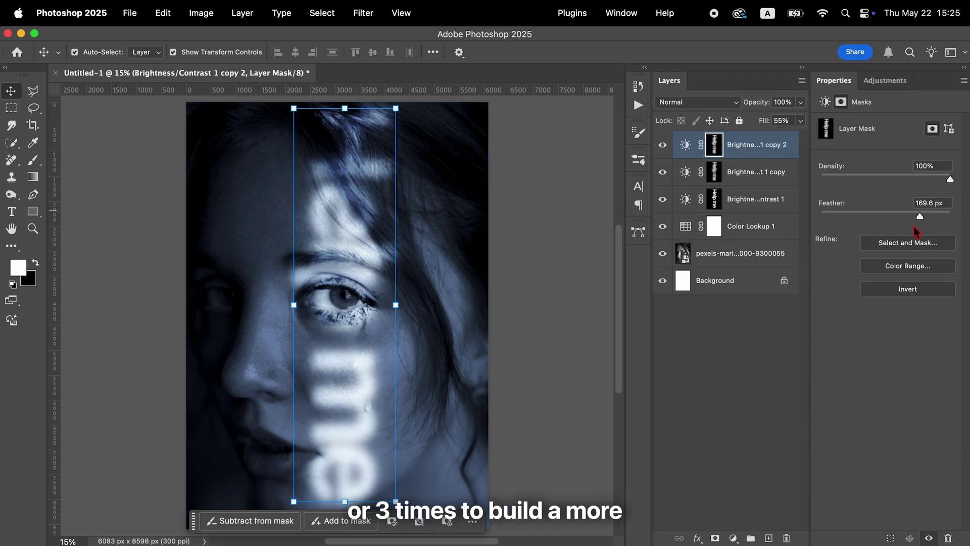
drag(932, 218, 931, 217)
click(730, 173)
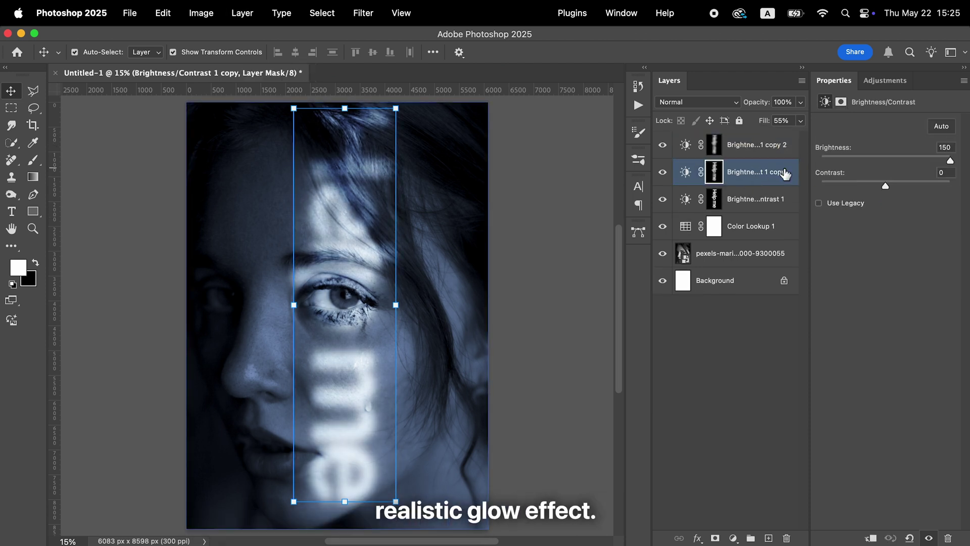
click(714, 202)
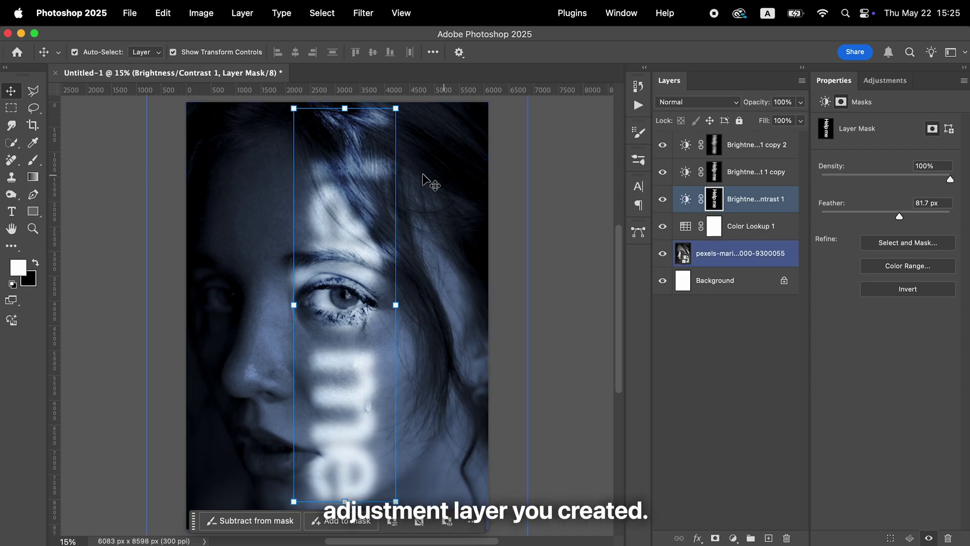
Set the Brush tool to black at 50% opacity
click(34, 161)
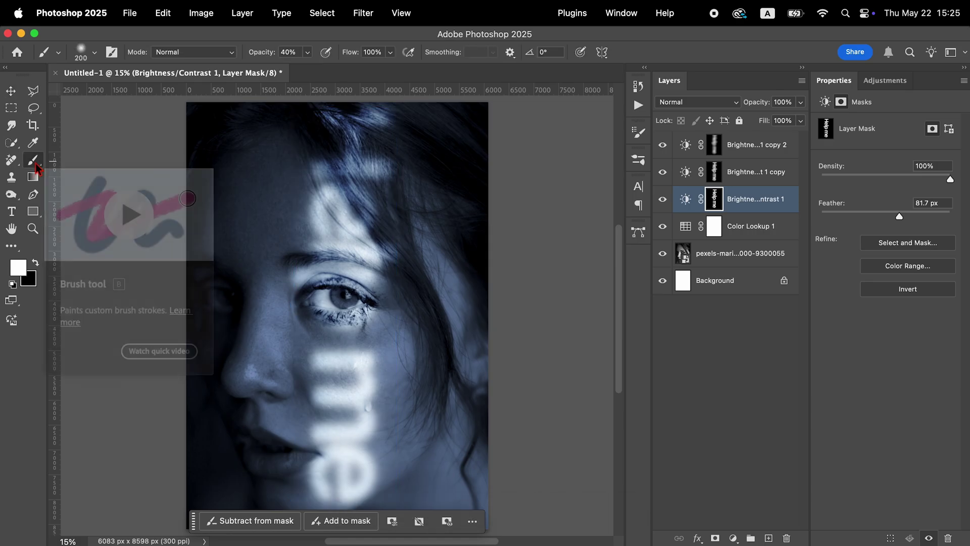
click(35, 262)
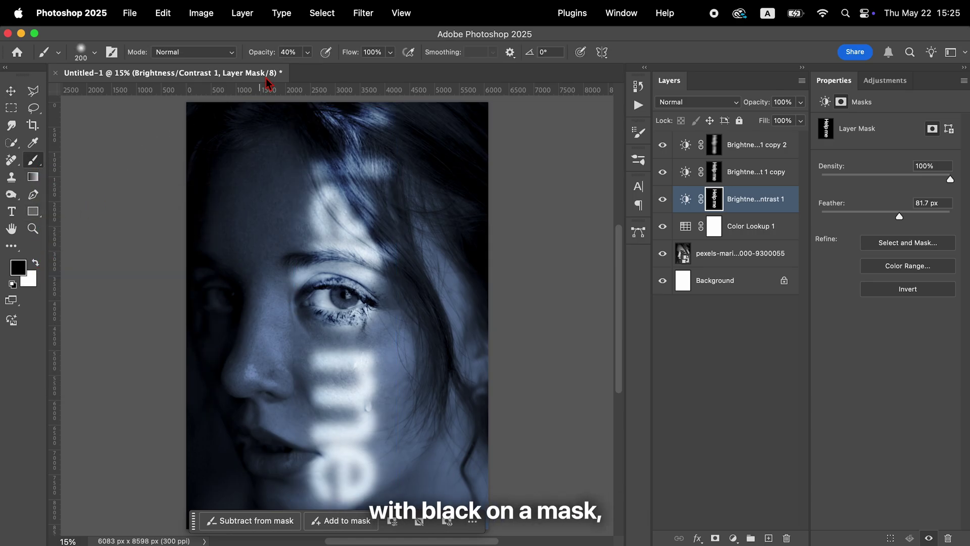
click(307, 53)
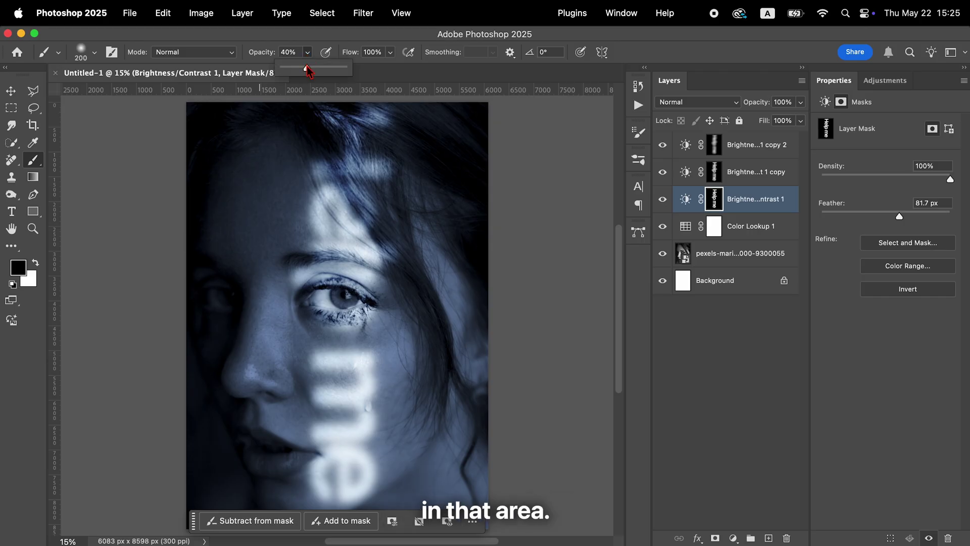
drag(306, 67, 317, 72)
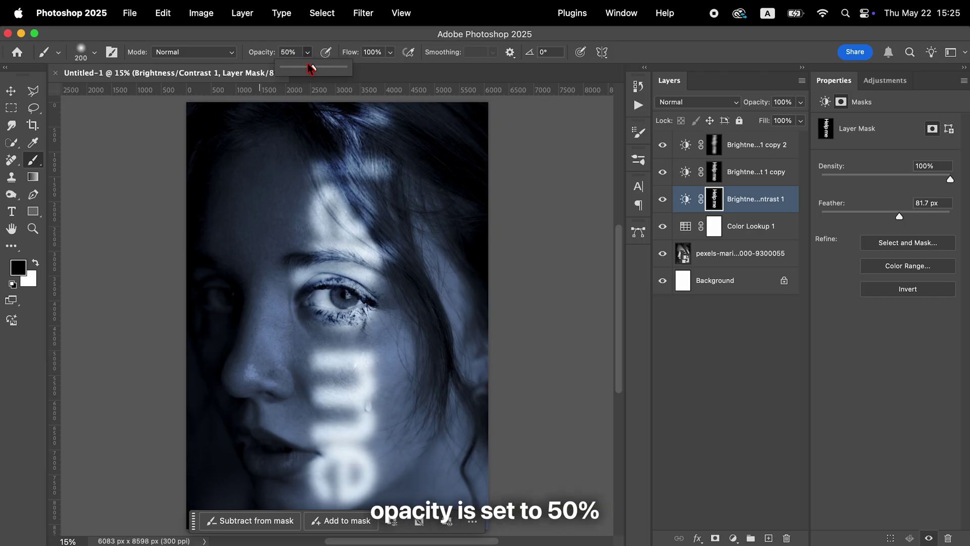
click(317, 52)
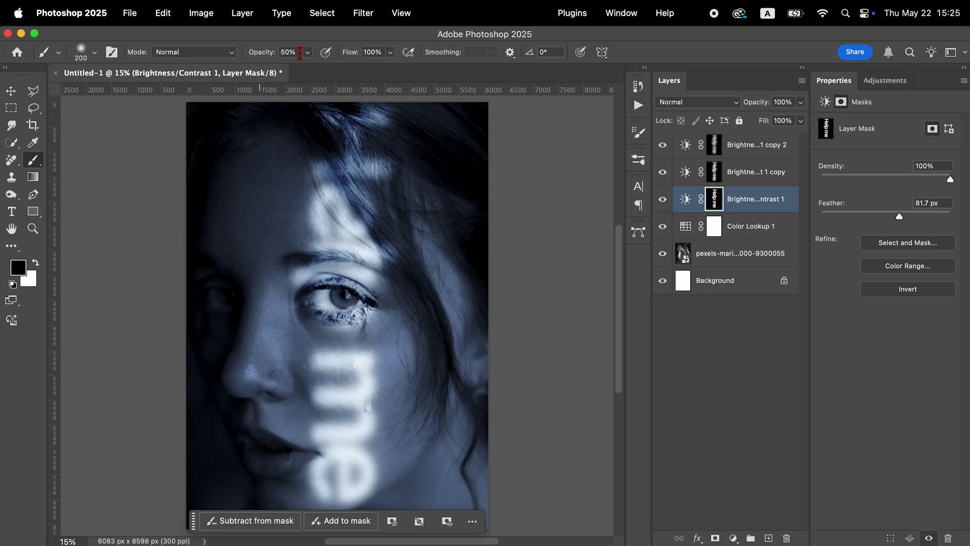
Paint with a large soft round brush over the 'me' letters and hair to fade the glow
click(81, 60)
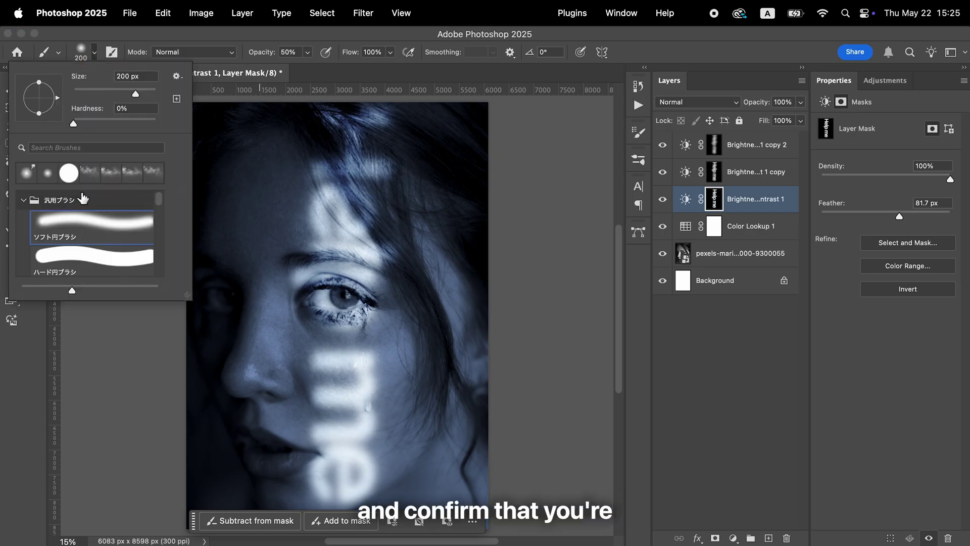
click(71, 233)
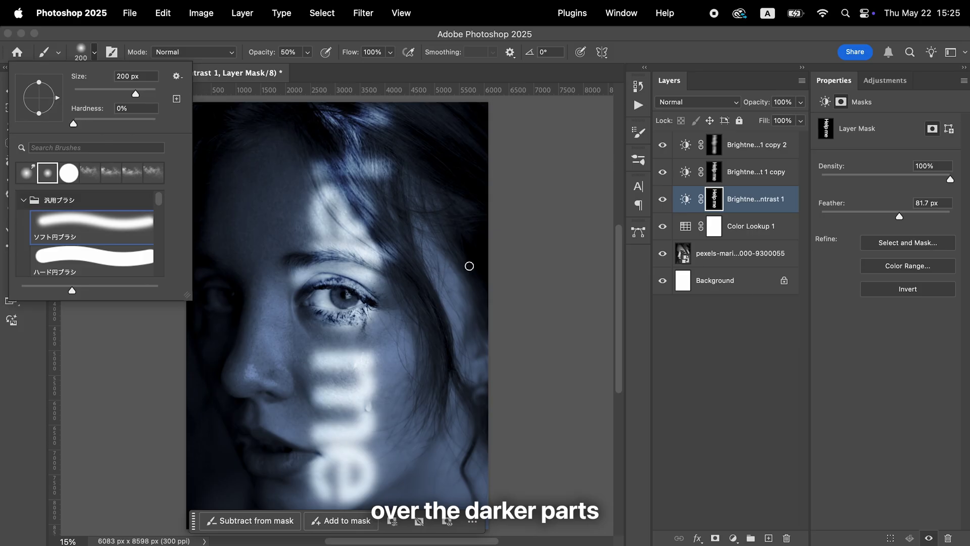
key(Escape)
key(bracketright)
key(bracketright)
key(bracketright)
key(bracketright)
key(bracketright)
key(bracketright)
key(bracketright)
key(bracketright)
key(bracketright)
key(bracketright)
key(bracketright)
key(bracketright)
key(bracketright)
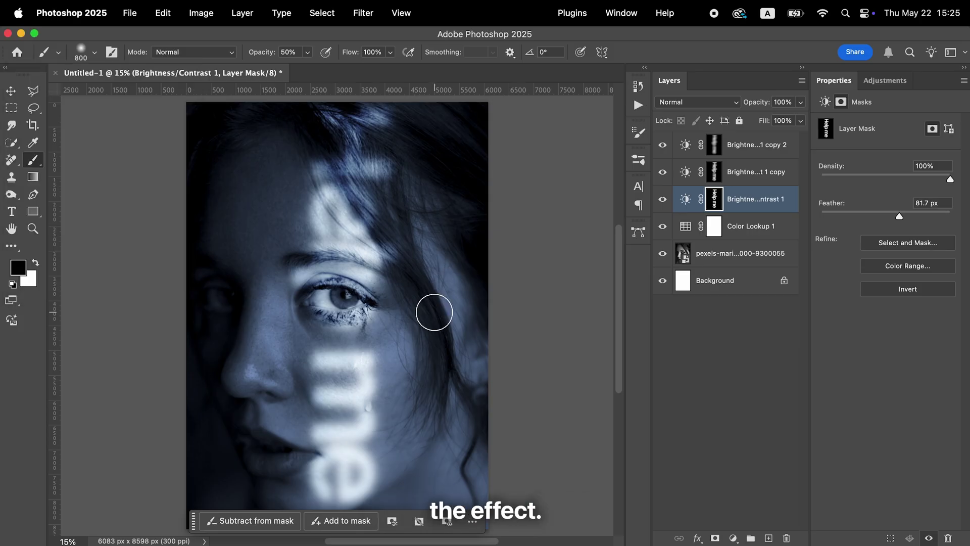
mouse_move(434, 310)
mouse_down()
mouse_move(373, 455)
mouse_move(374, 492)
mouse_up()
mouse_move(409, 156)
mouse_down()
mouse_move(368, 118)
mouse_move(317, 121)
mouse_move(407, 147)
mouse_move(369, 170)
mouse_up()
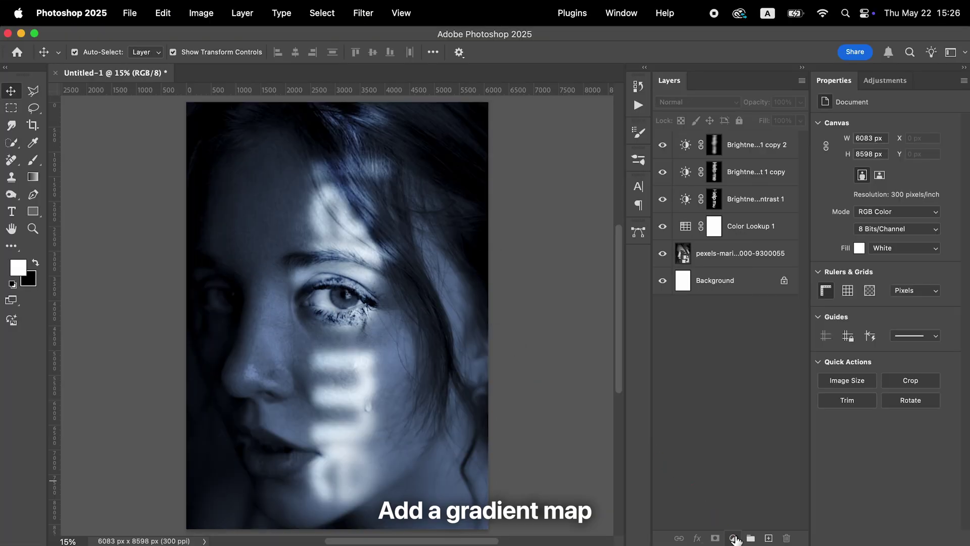
Add a Gradient Map layer and apply a Resource Boy preset gradient
click(733, 539)
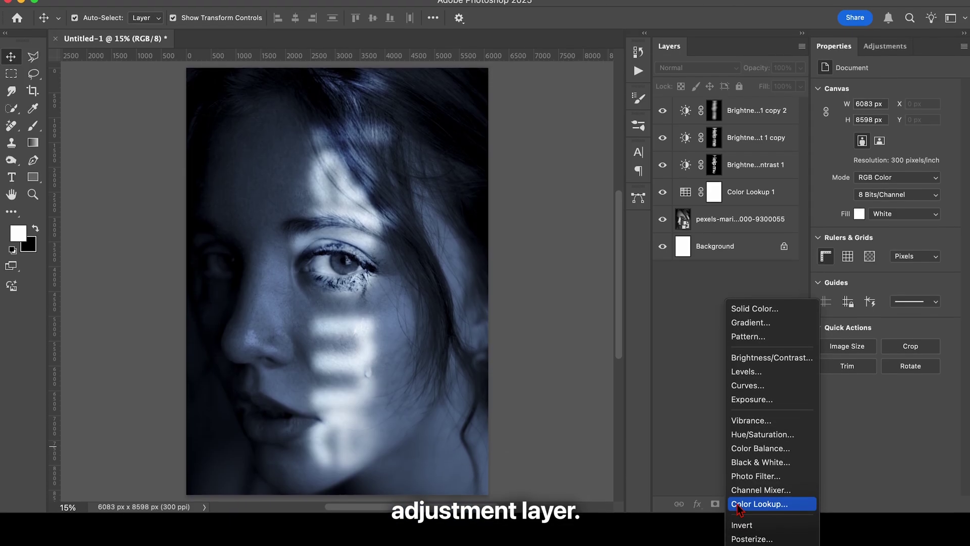
click(748, 514)
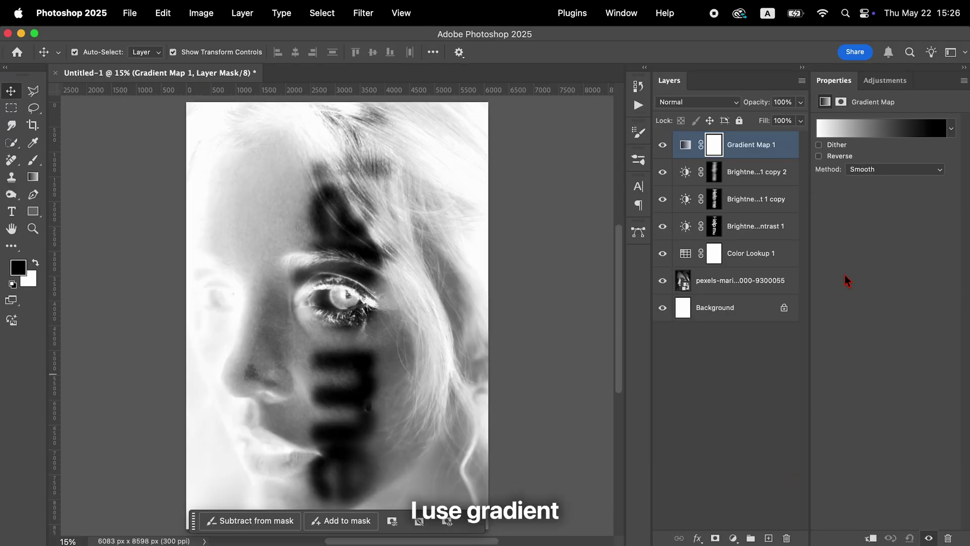
click(884, 132)
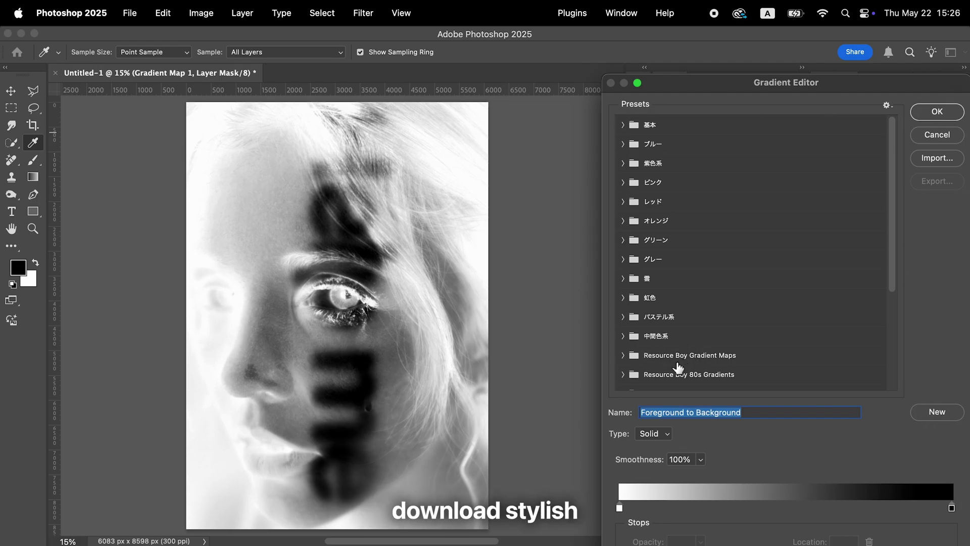
click(622, 355)
click(766, 127)
click(820, 126)
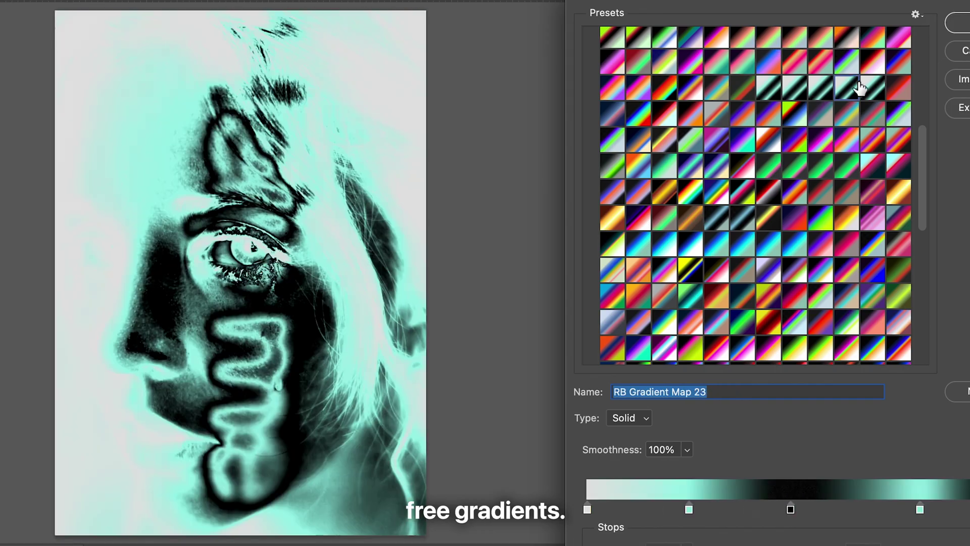
click(839, 170)
click(716, 244)
click(680, 260)
click(675, 252)
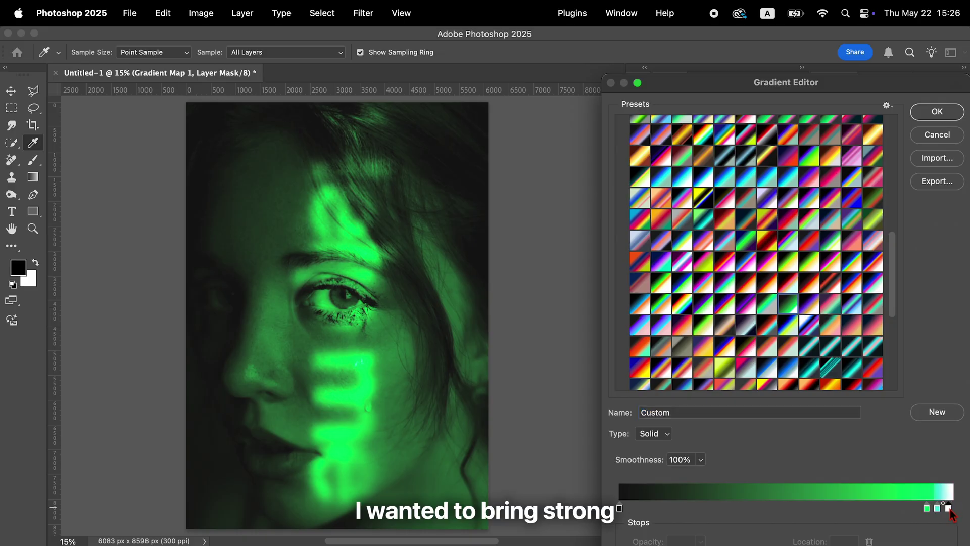
Move and remove gradient stops to form a black-to-green-to-cyan-to-white gradient
drag(950, 510, 863, 509)
click(924, 508)
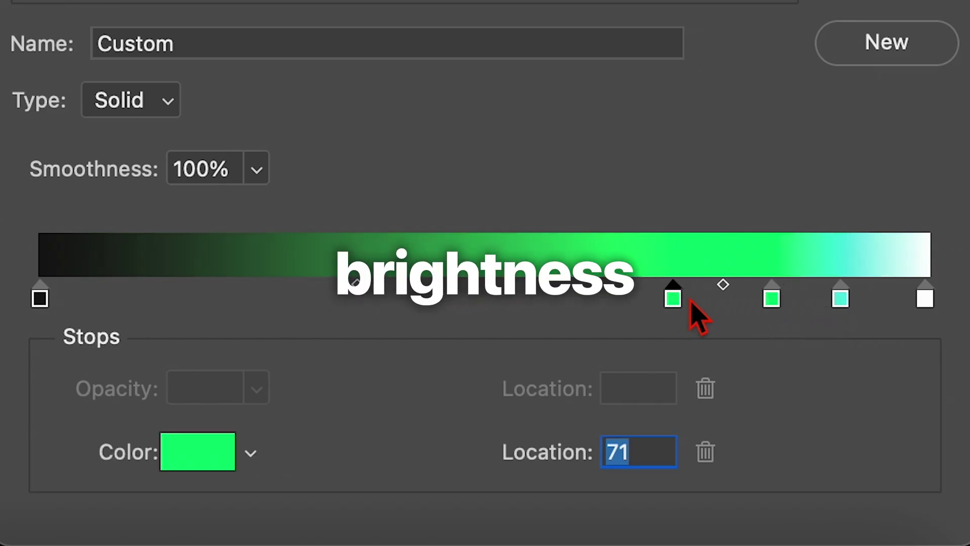
drag(771, 299, 735, 299)
drag(840, 299, 788, 299)
drag(922, 299, 888, 303)
drag(792, 299, 826, 302)
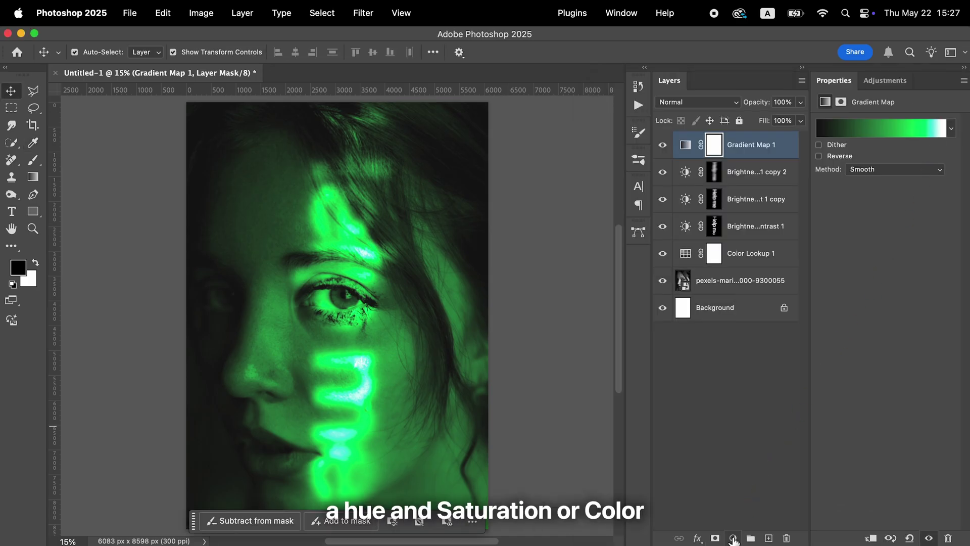
Add a Hue/Saturation layer with Hue -135 to turn the green glow red
click(733, 538)
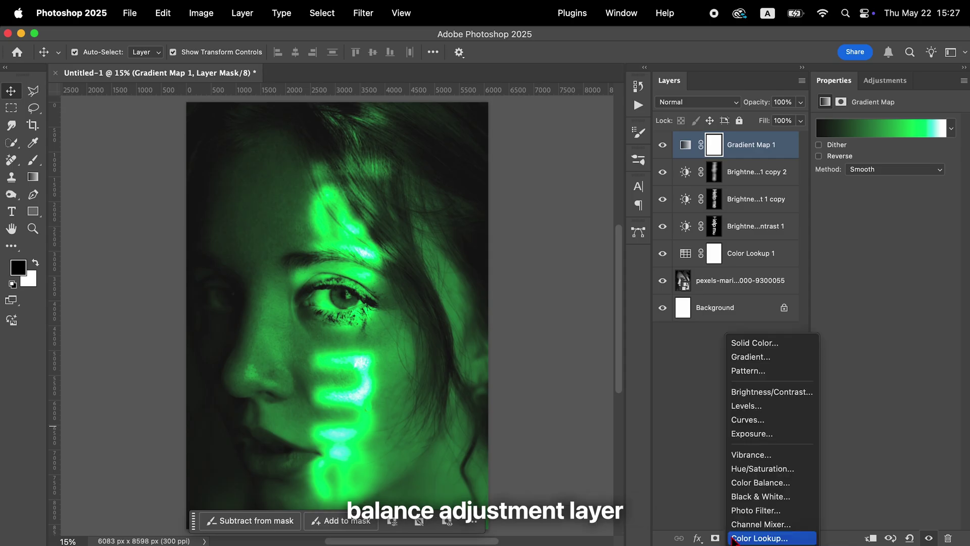
click(745, 470)
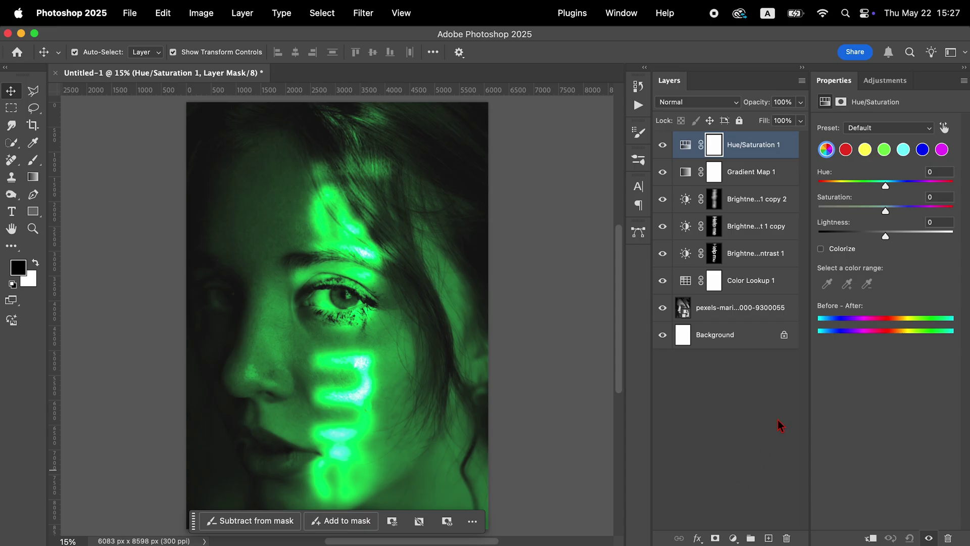
drag(886, 186, 835, 188)
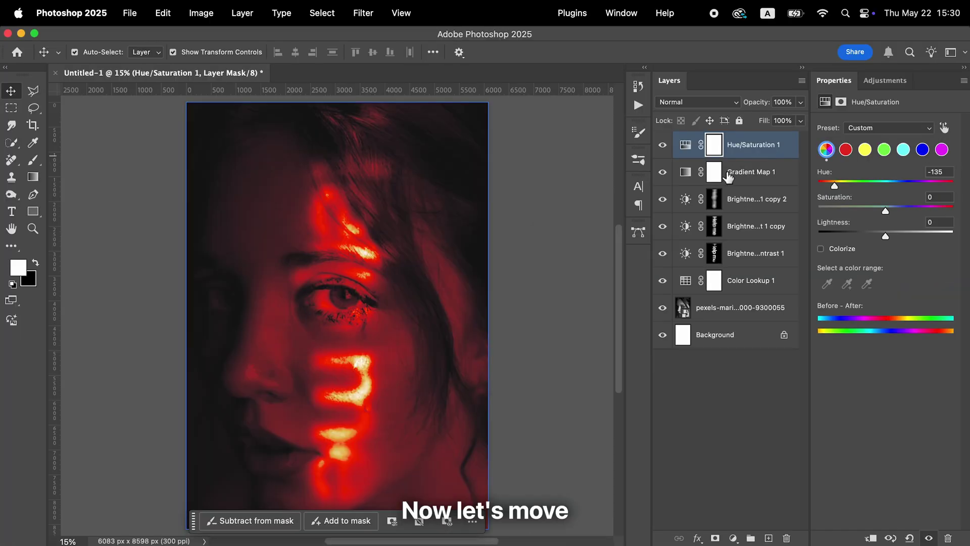
Draw a tall red rectangle strip down the right edge and move the name and No-123 text onto it
click(33, 212)
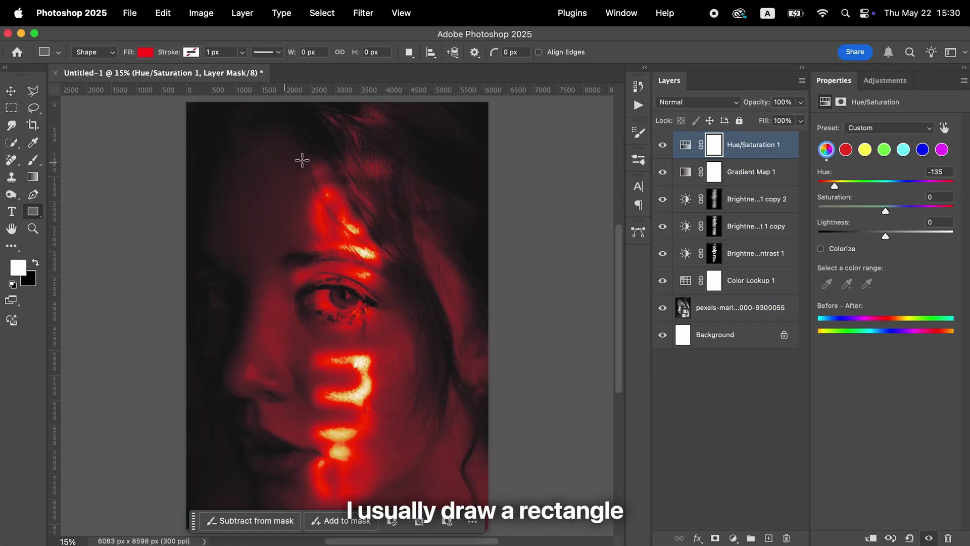
drag(464, 102, 508, 533)
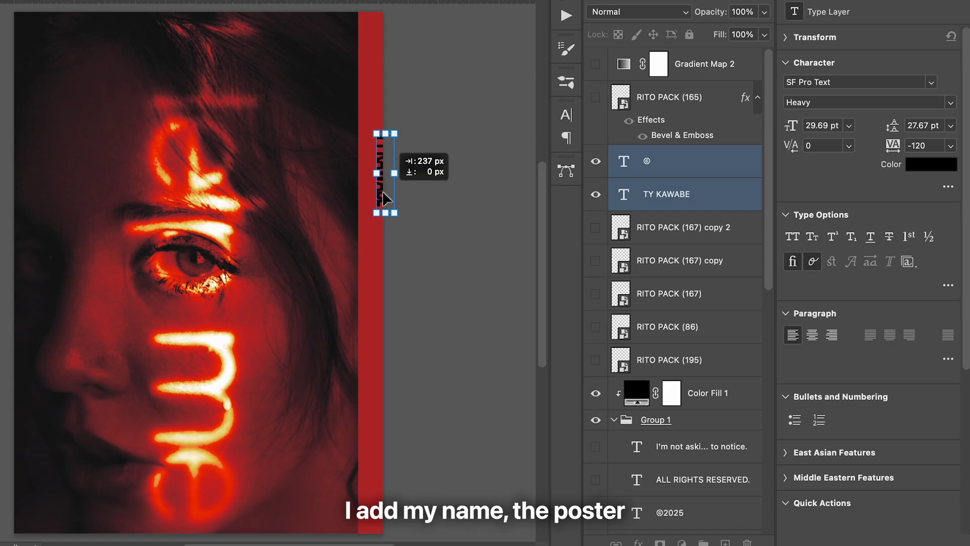
drag(384, 198, 374, 198)
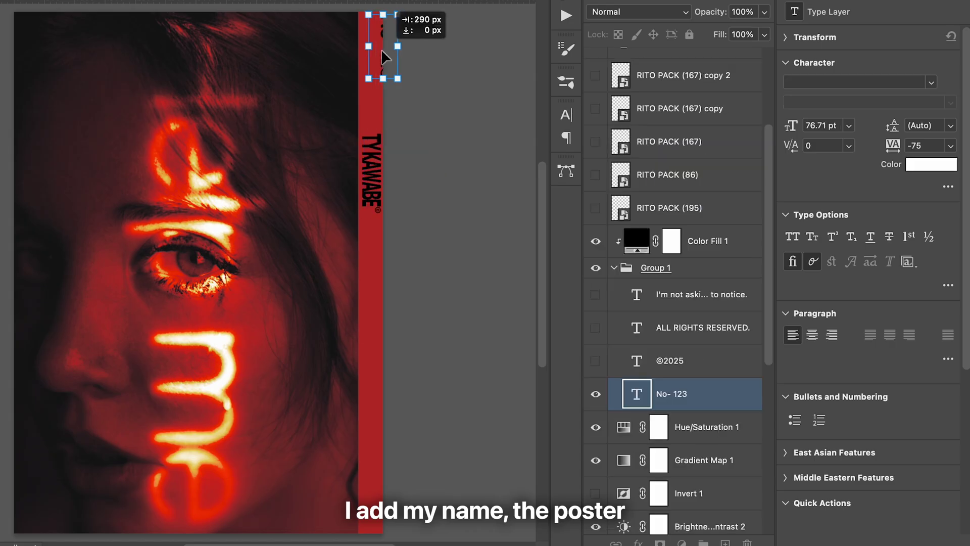
drag(381, 50, 381, 38)
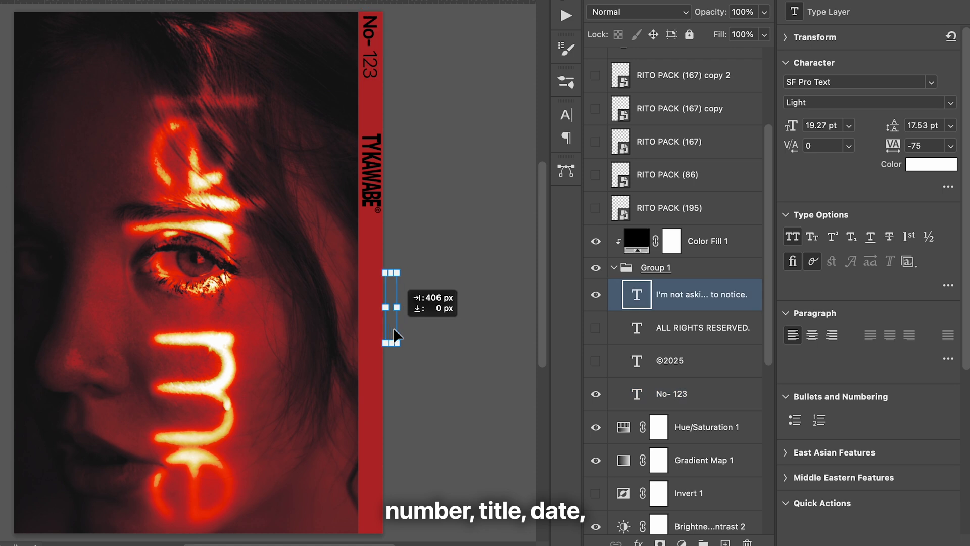
Shift the phrase text and the small ©2025 and barcode graphics left onto the red strip
drag(397, 334, 372, 334)
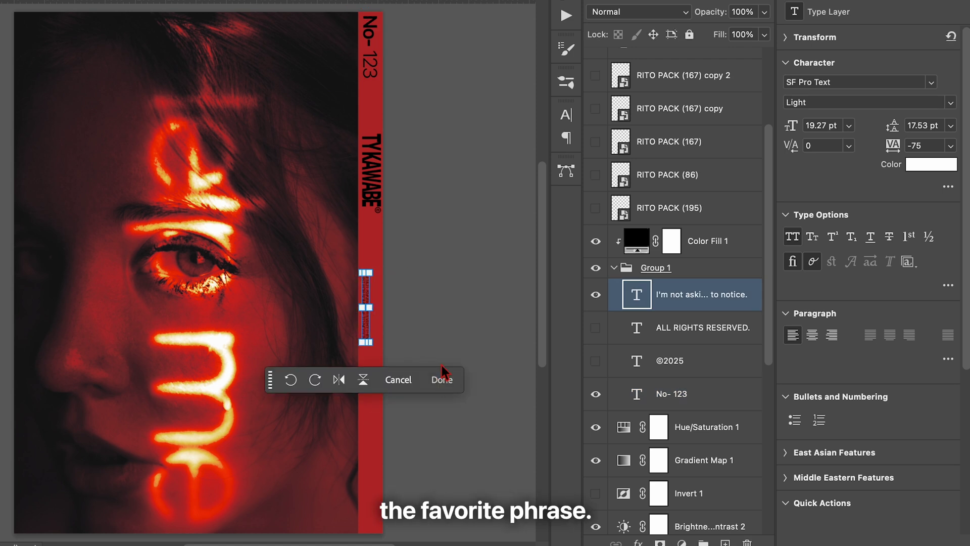
click(442, 379)
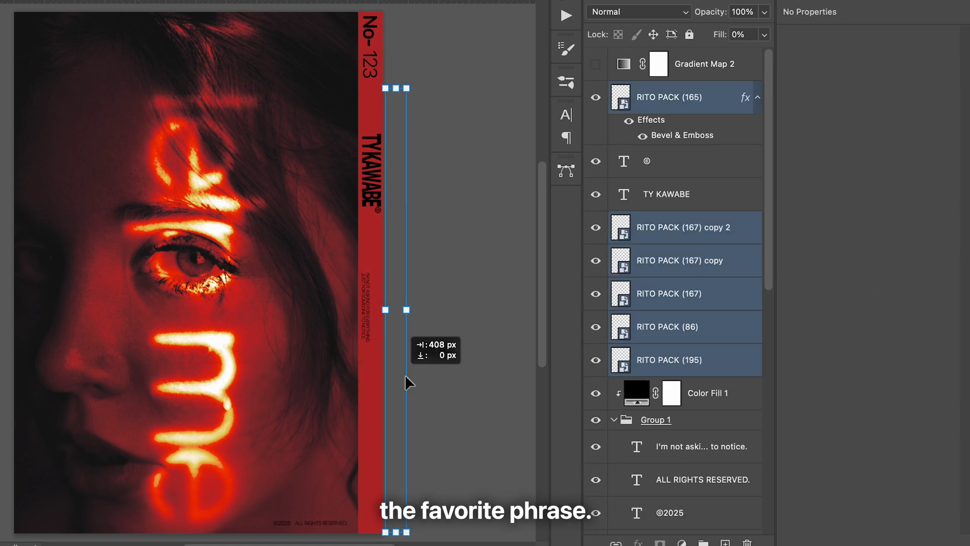
drag(405, 374, 372, 370)
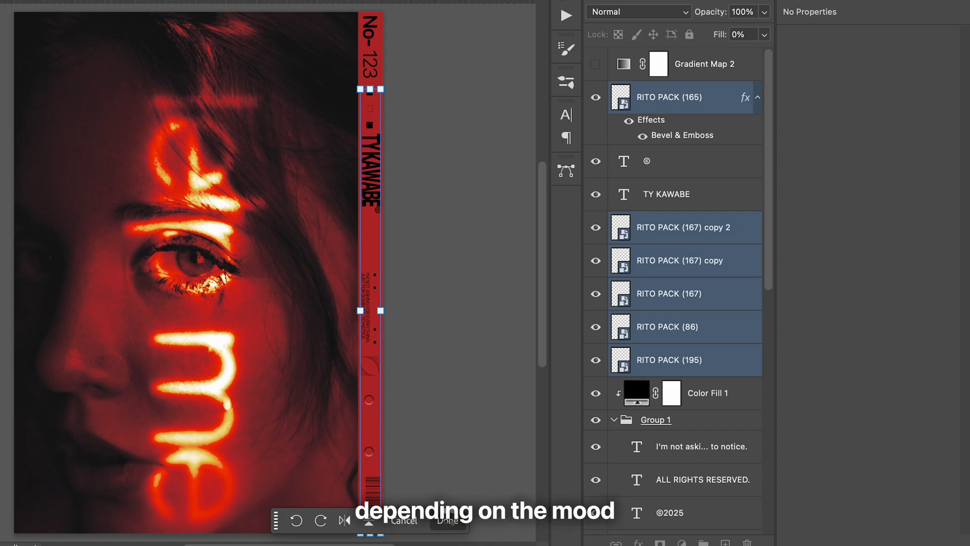
click(468, 385)
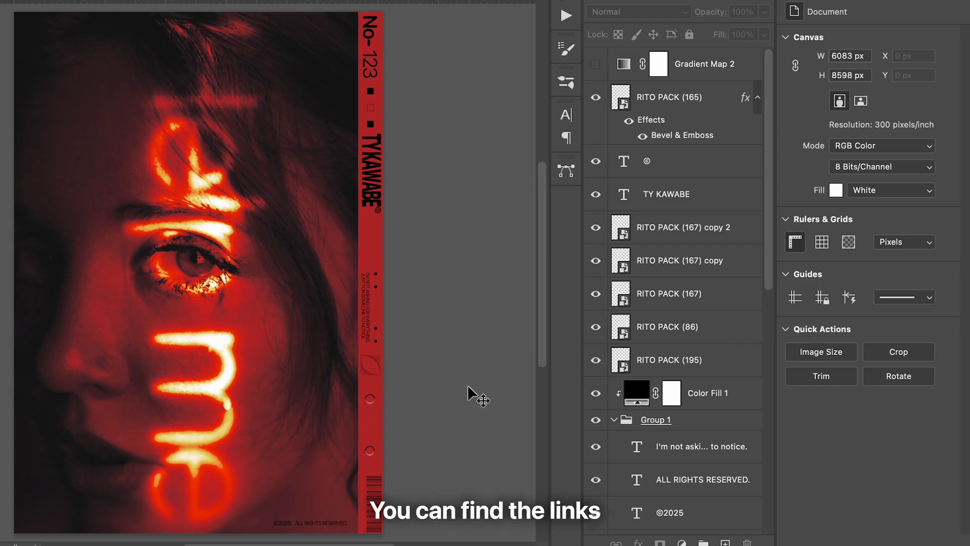
Pick the target spot in the Layers panel, from the phrase text down to the brightness adjustment layer
click(657, 453)
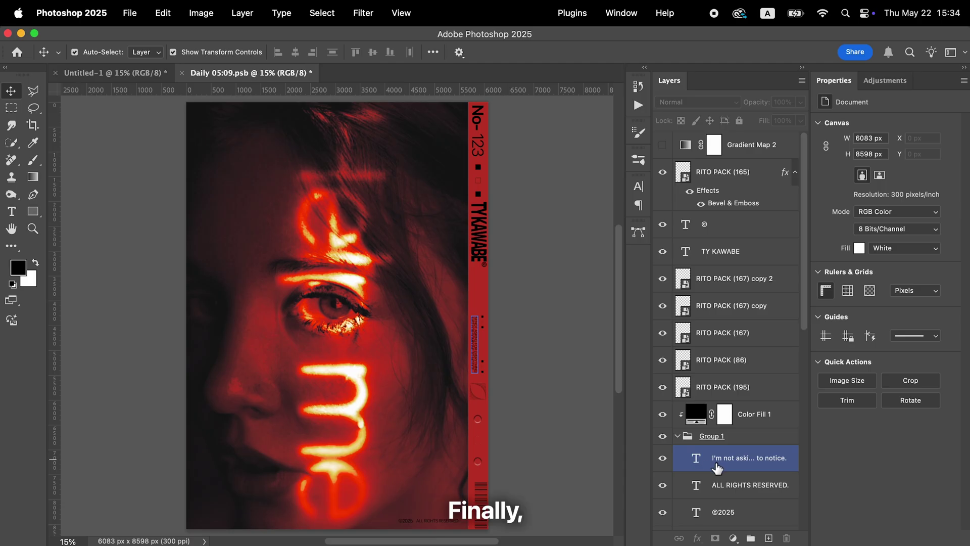
scroll(660, 459, down, 5)
click(660, 459)
scroll(717, 468, down, 3)
click(589, 457)
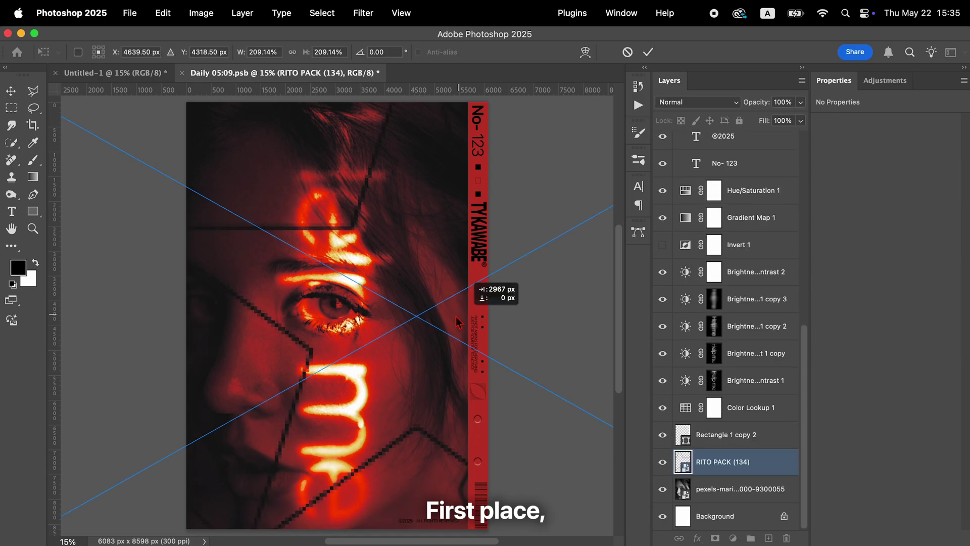
Place the RITO PACK (134) star across the face at 209% and set its fill to 0%
drag(429, 288, 360, 364)
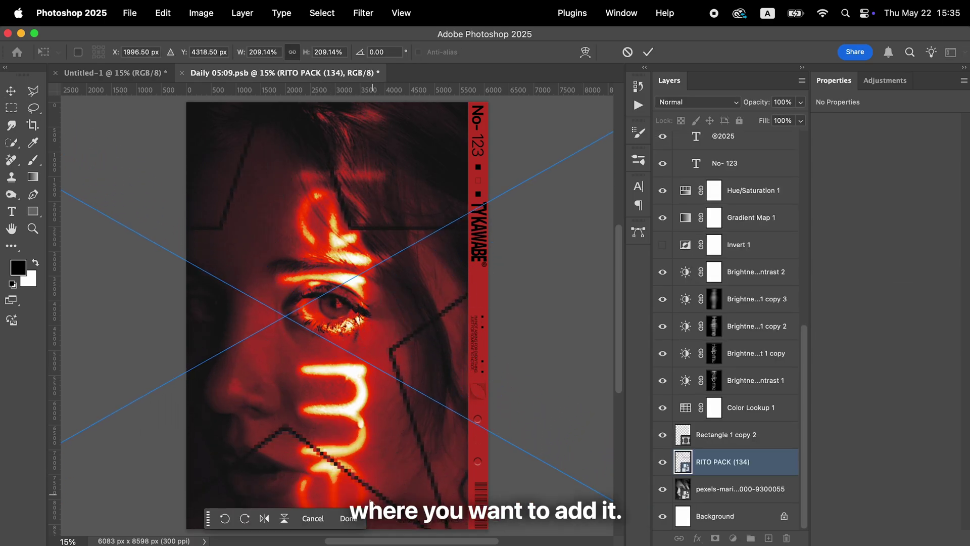
click(354, 520)
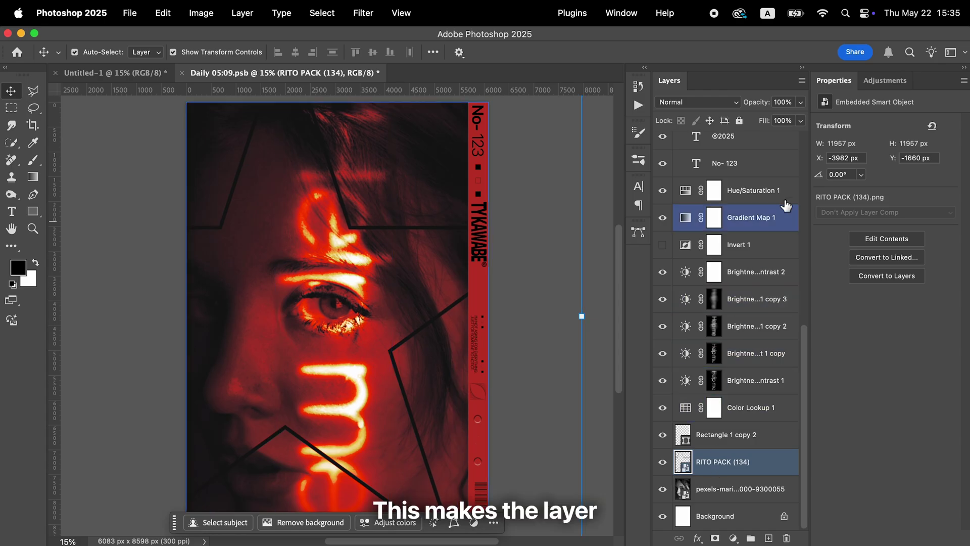
click(801, 120)
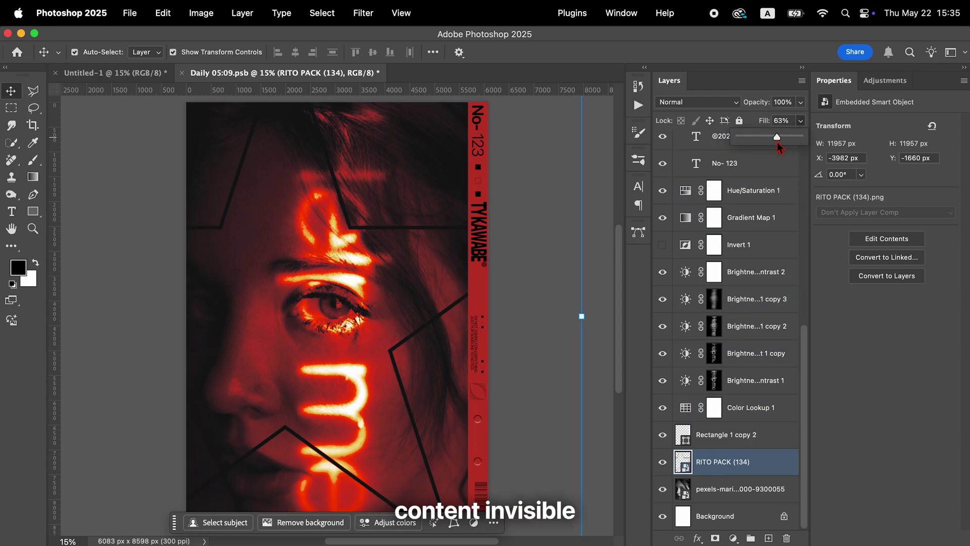
drag(777, 141, 669, 154)
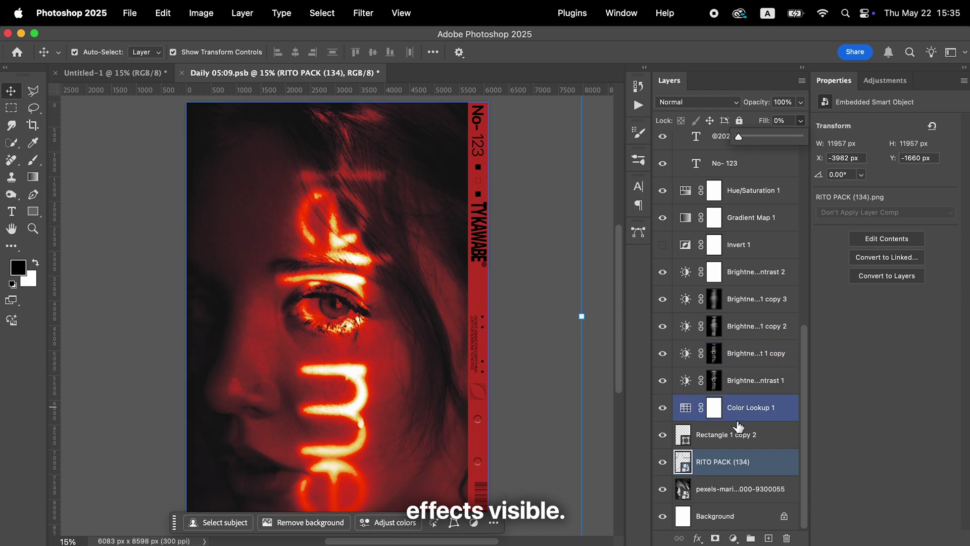
Turn on Bevel & Emboss for the RITO PACK (134) layer with Inner Bevel style and Smooth technique
double_click(769, 461)
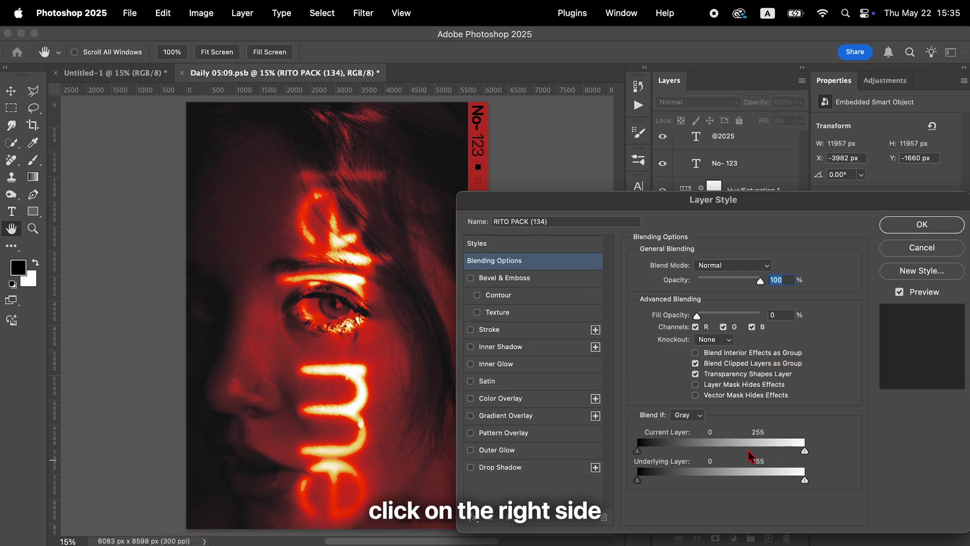
click(509, 283)
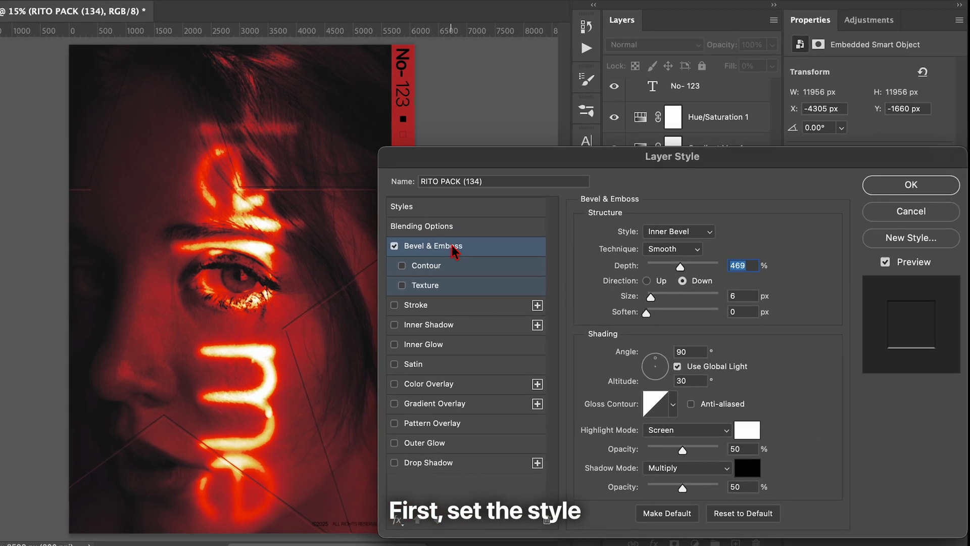
click(709, 232)
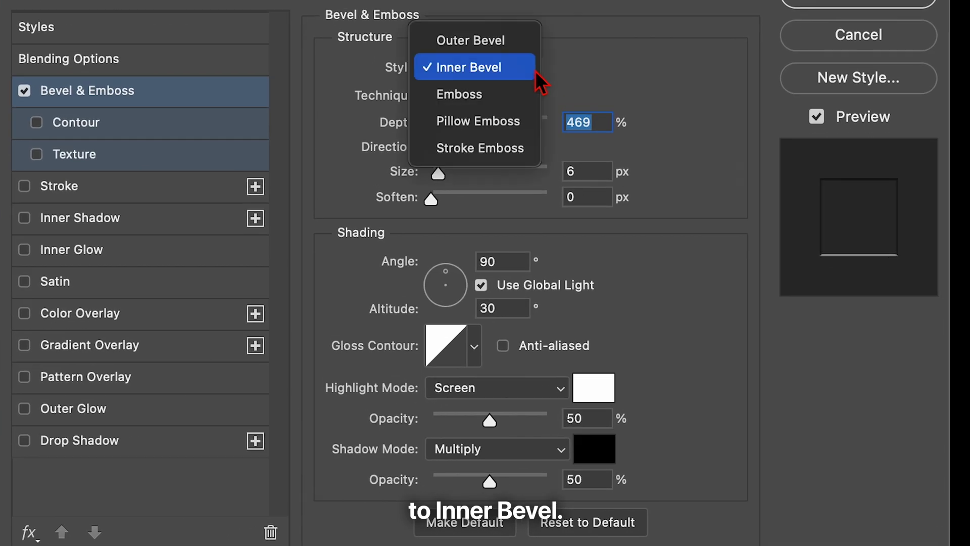
click(521, 67)
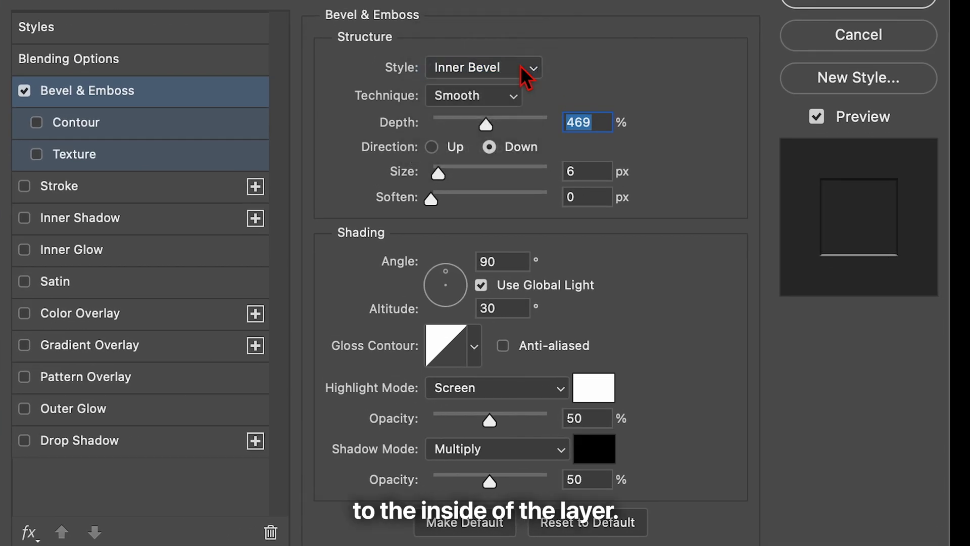
click(513, 97)
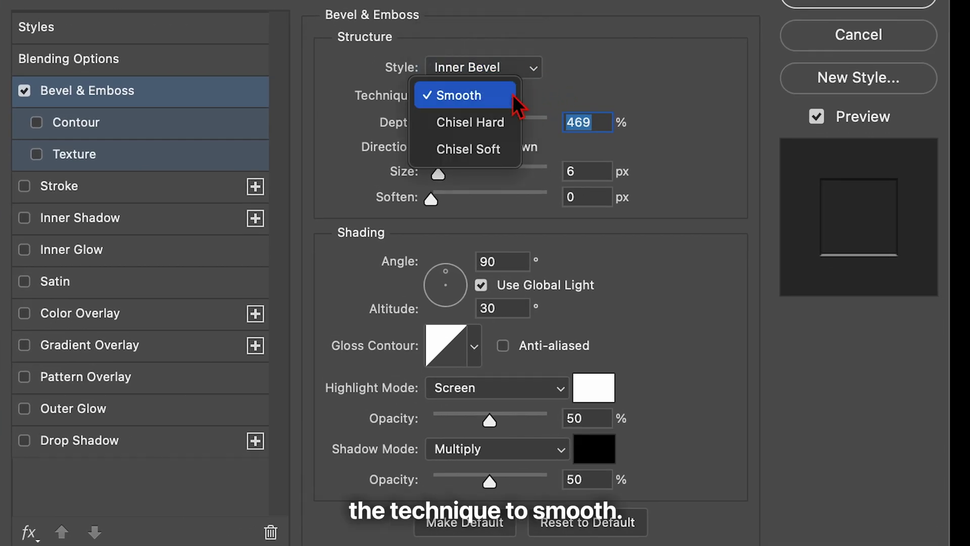
click(483, 95)
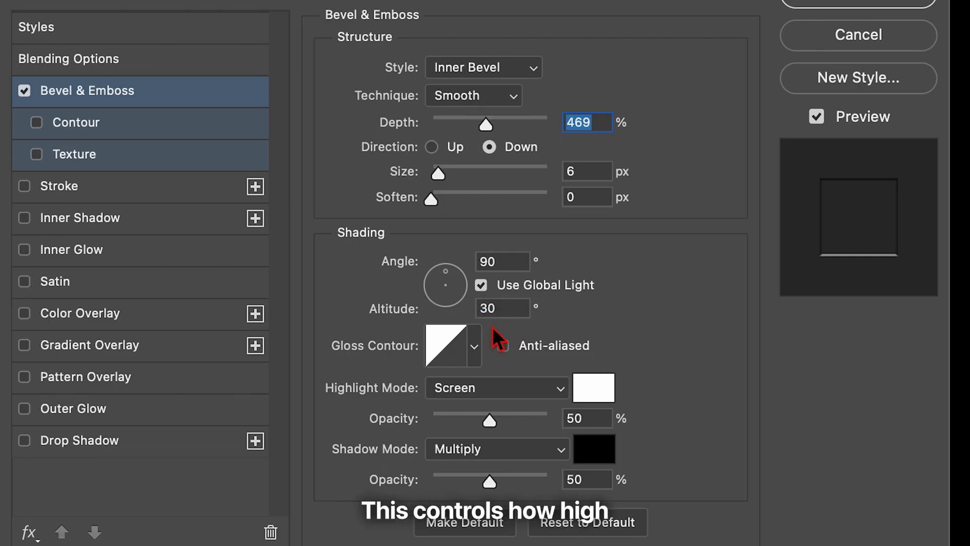
Use the Linear gloss contour with a white Screen highlight and apply the bevel with OK
click(474, 348)
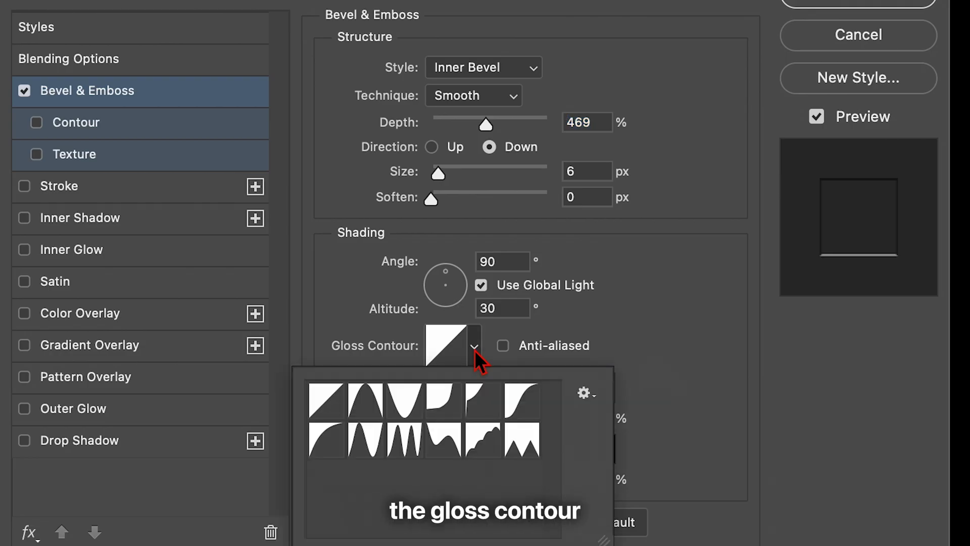
double_click(326, 399)
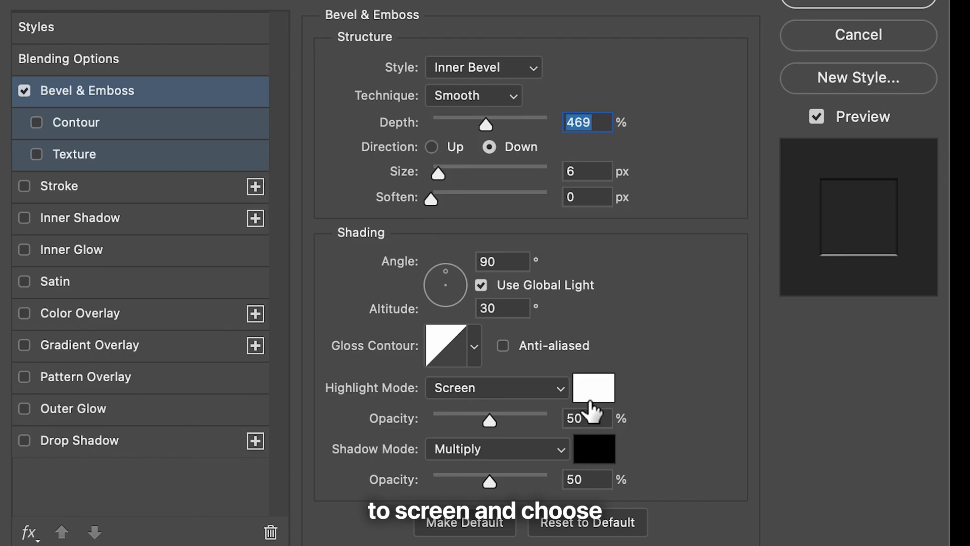
click(563, 391)
click(544, 391)
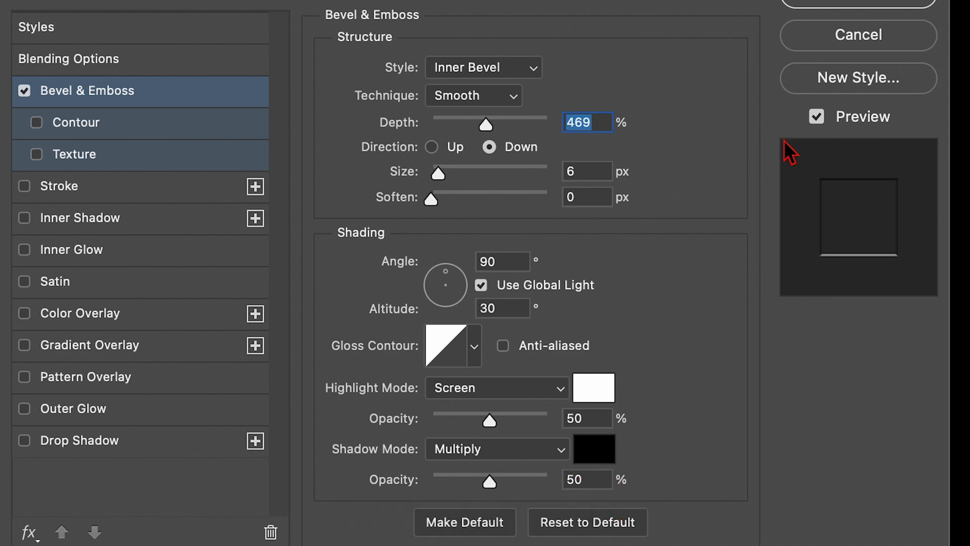
click(857, 4)
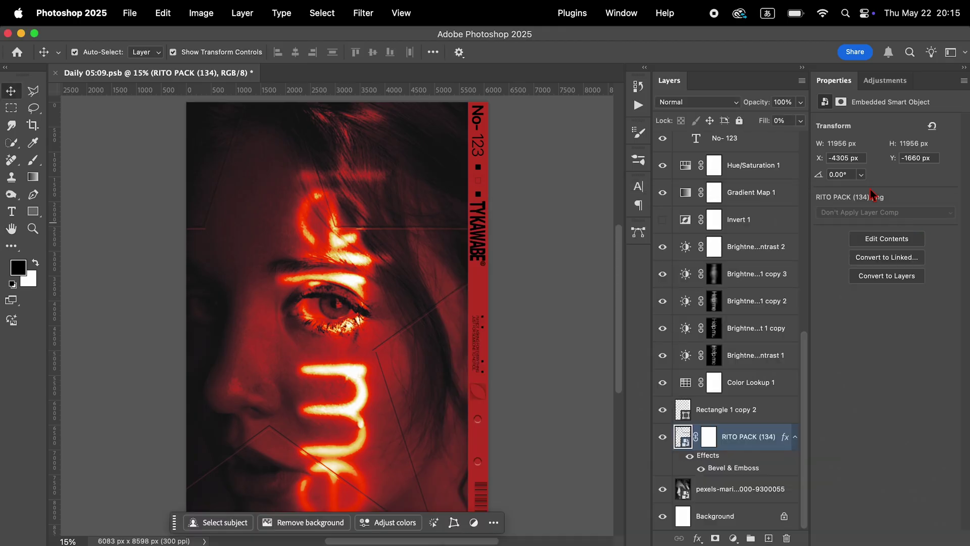